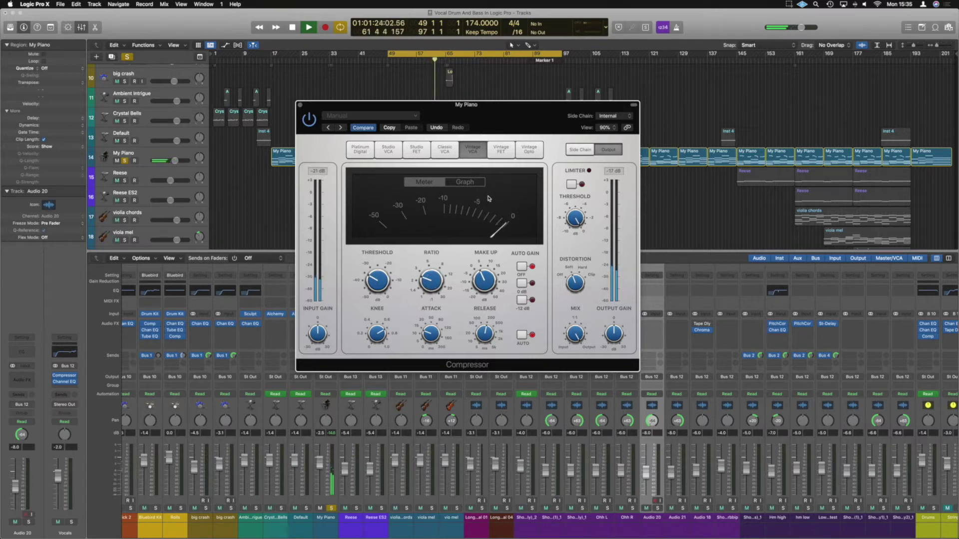
Close the My Piano compressor, unsolo the My Piano track and listen to it in the full mix.
{"action": "left_click", "coordinate": [301, 106]}
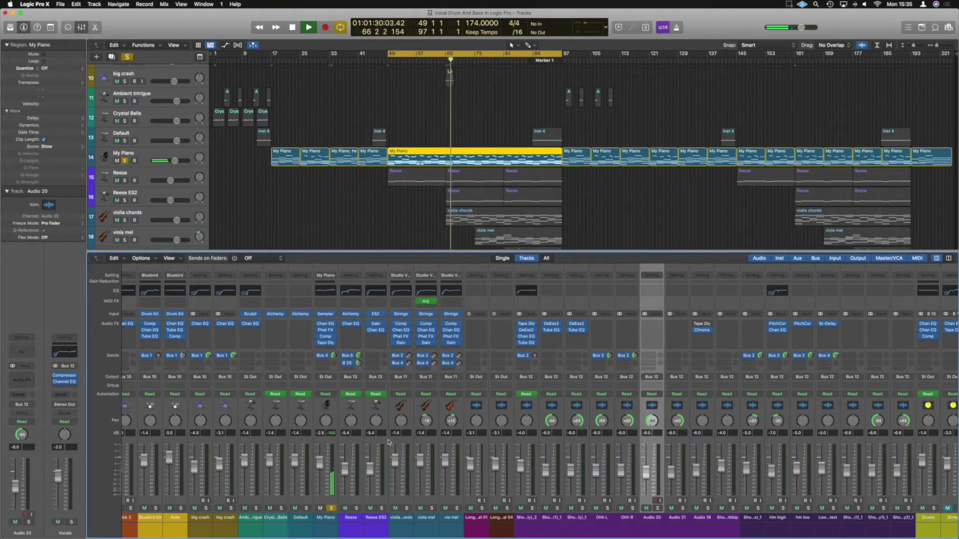
{"action": "left_click", "coordinate": [125, 161]}
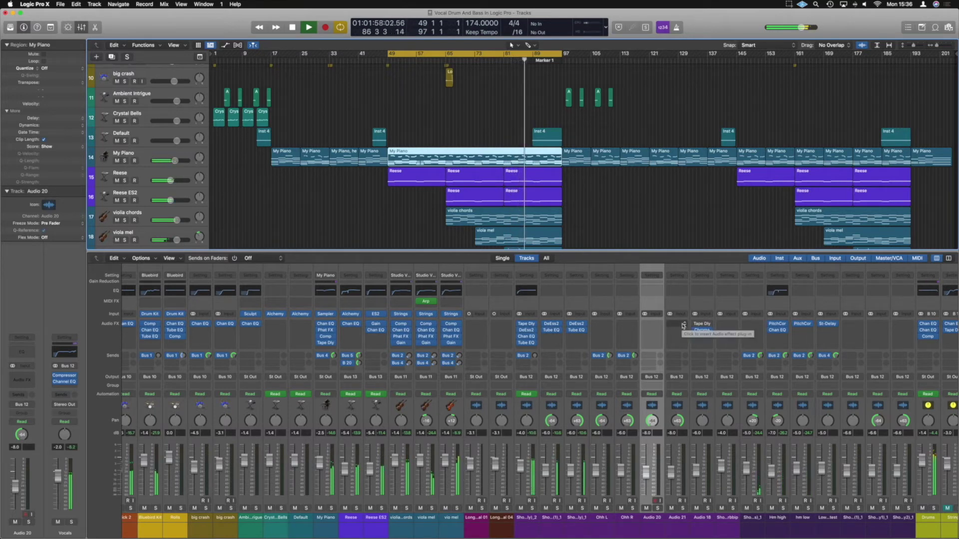
{"action": "key", "text": "space"}
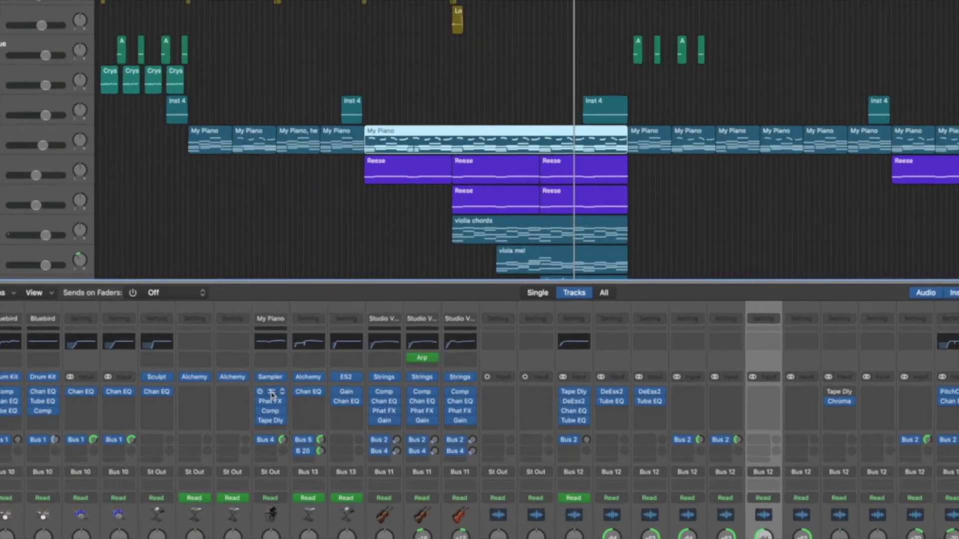
Enable the high shelf in the My Piano Channel EQ and set it to 6000 Hz with a +1.5 dB gain.
{"action": "left_click", "coordinate": [325, 324]}
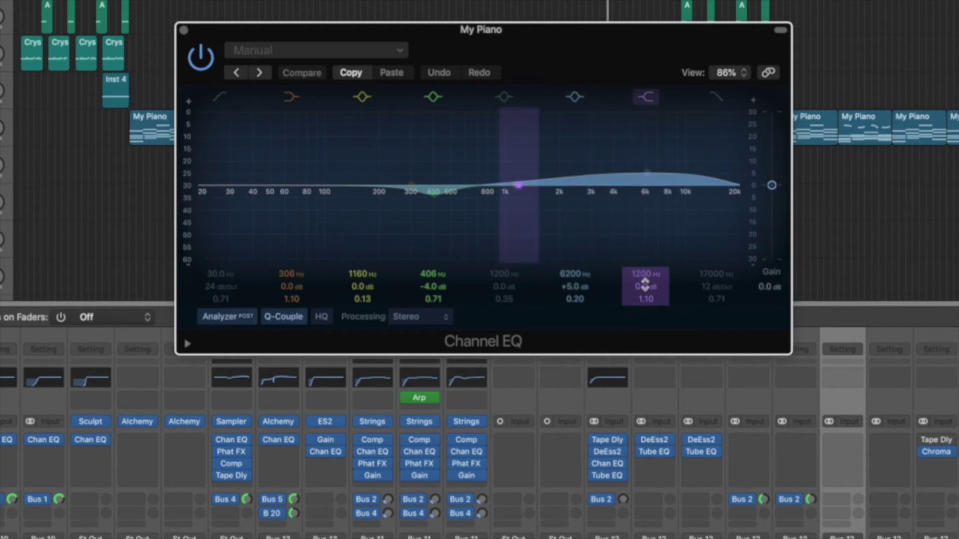
{"action": "left_click", "coordinate": [647, 96]}
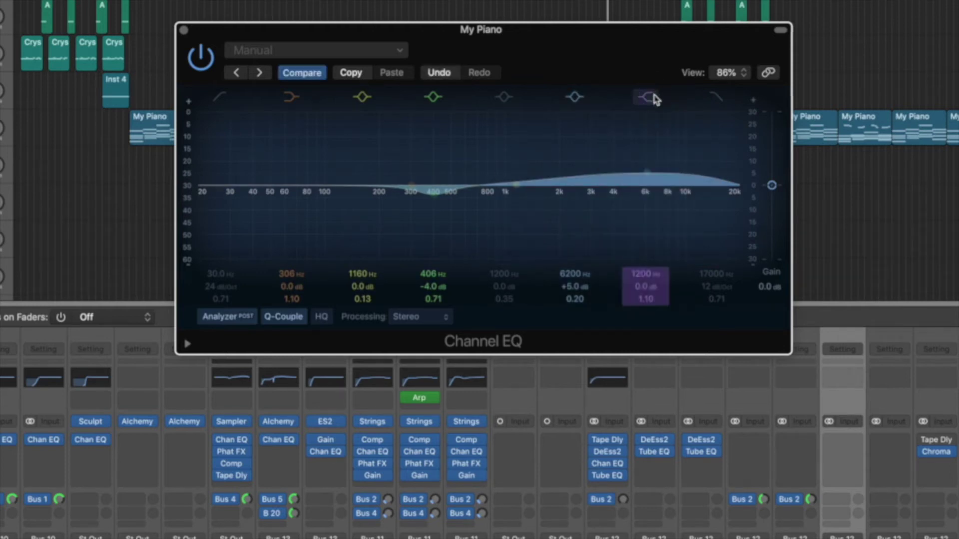
{"action": "left_click_drag", "start_coordinate": [640, 274], "coordinate": [640, 240]}
{"action": "left_click_drag", "start_coordinate": [641, 185], "coordinate": [645, 183]}
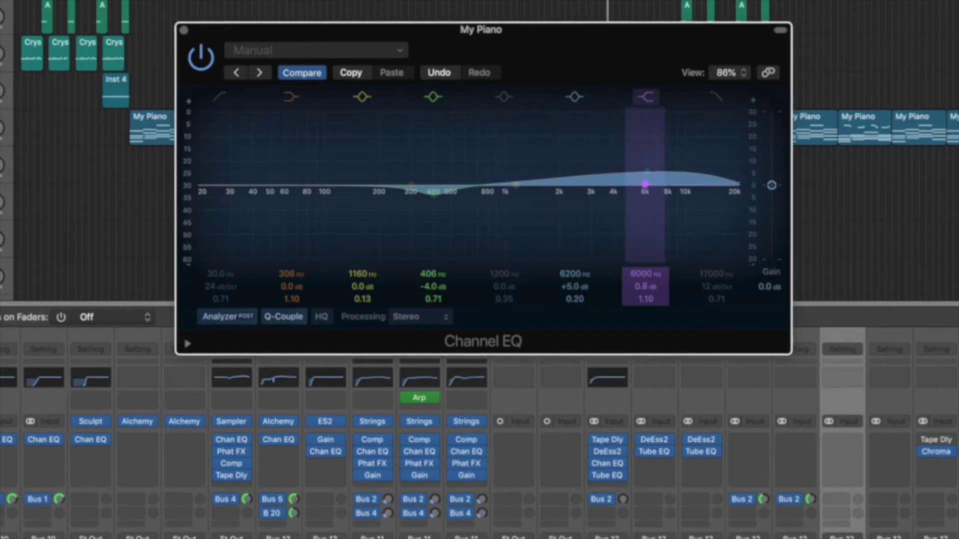
{"action": "left_click_drag", "start_coordinate": [642, 286], "coordinate": [642, 283]}
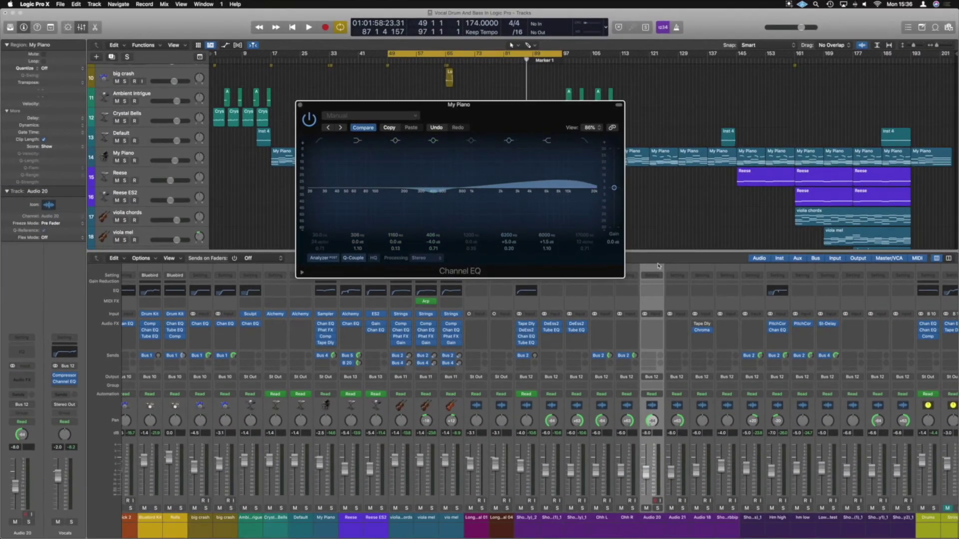
Shorten the cycle range to bars 73 to 97 and play it with the My Piano EQ open.
{"action": "left_click_drag", "start_coordinate": [522, 118], "coordinate": [521, 159]}
{"action": "left_click_drag", "start_coordinate": [478, 56], "coordinate": [562, 61]}
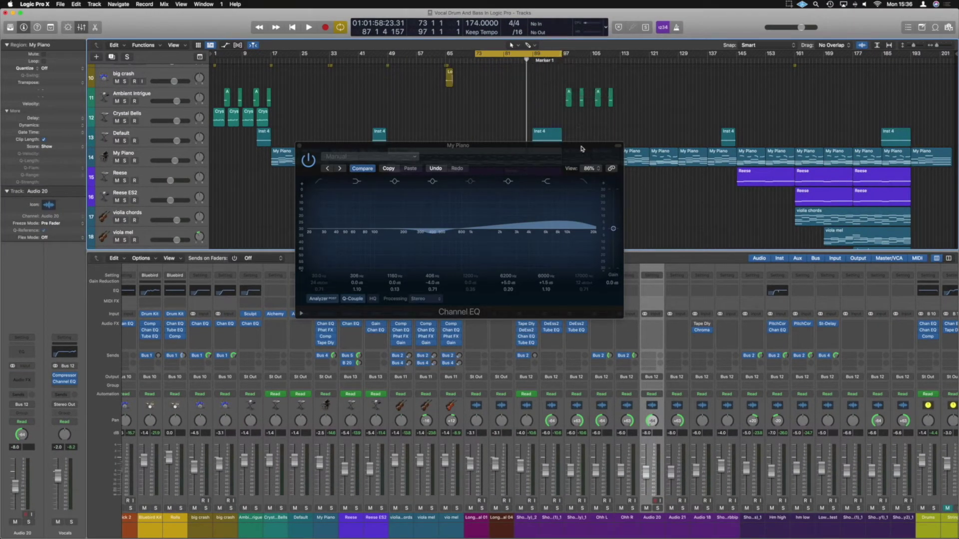
{"action": "key", "text": "space"}
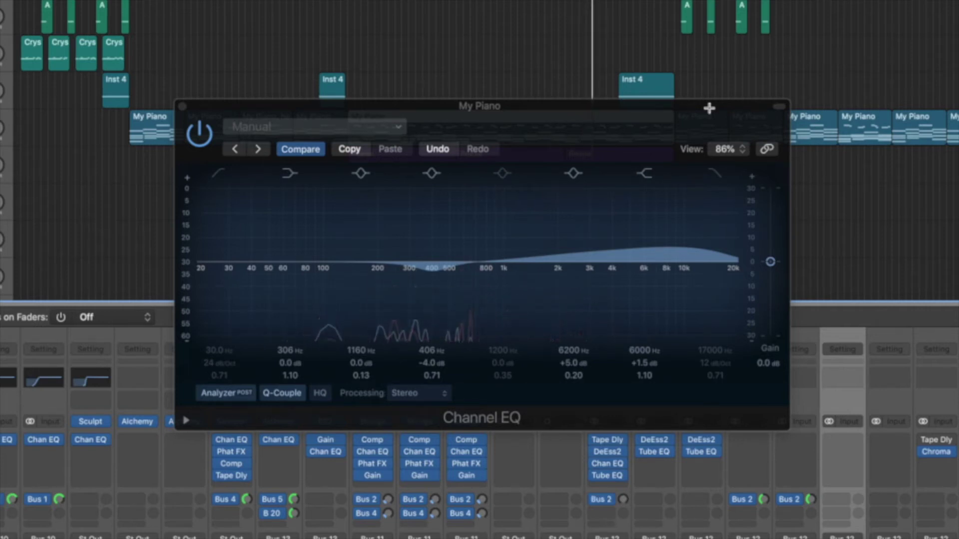
Enable a low cut at 50 Hz, 24 dB/Oct in the My Piano Channel EQ, audition it and close the EQ.
{"action": "left_click", "coordinate": [218, 174]}
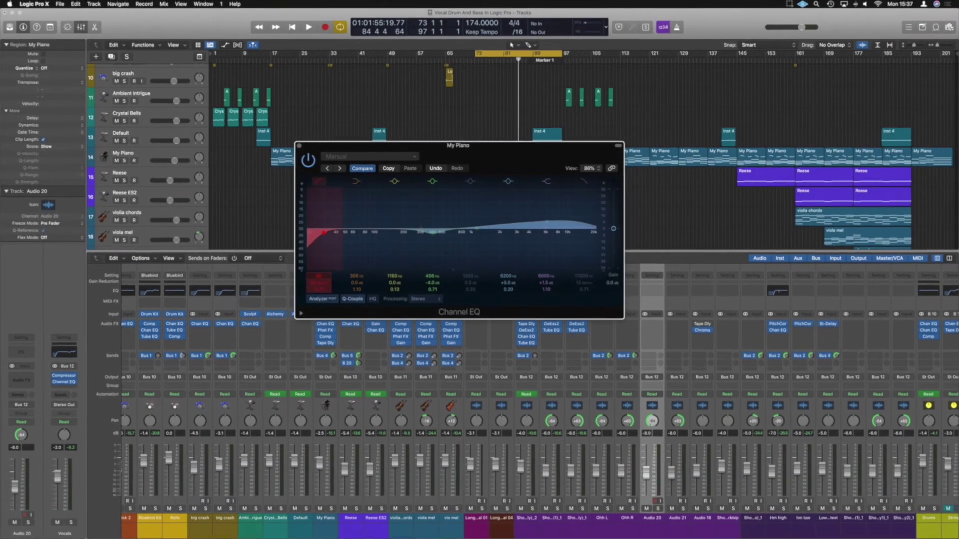
{"action": "key", "text": "space"}
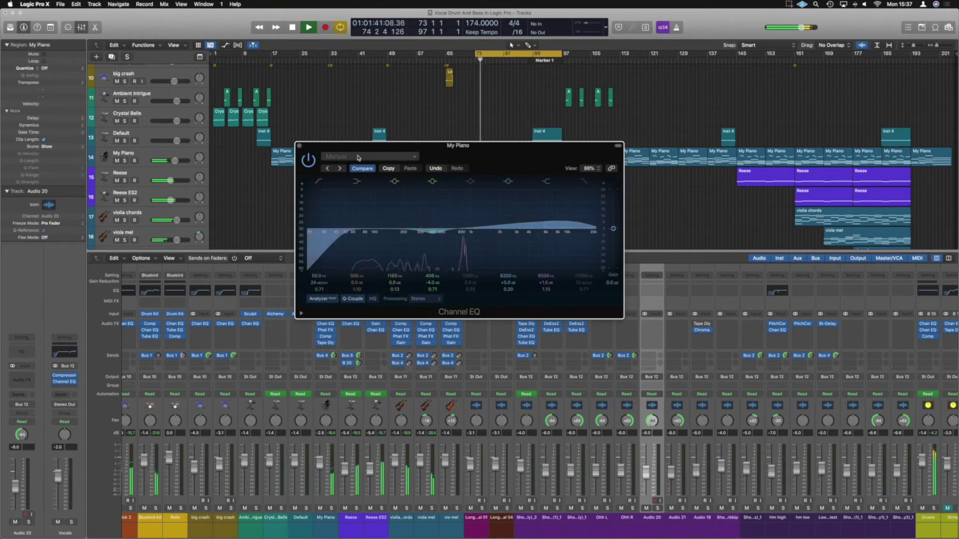
{"action": "left_click", "coordinate": [299, 146]}
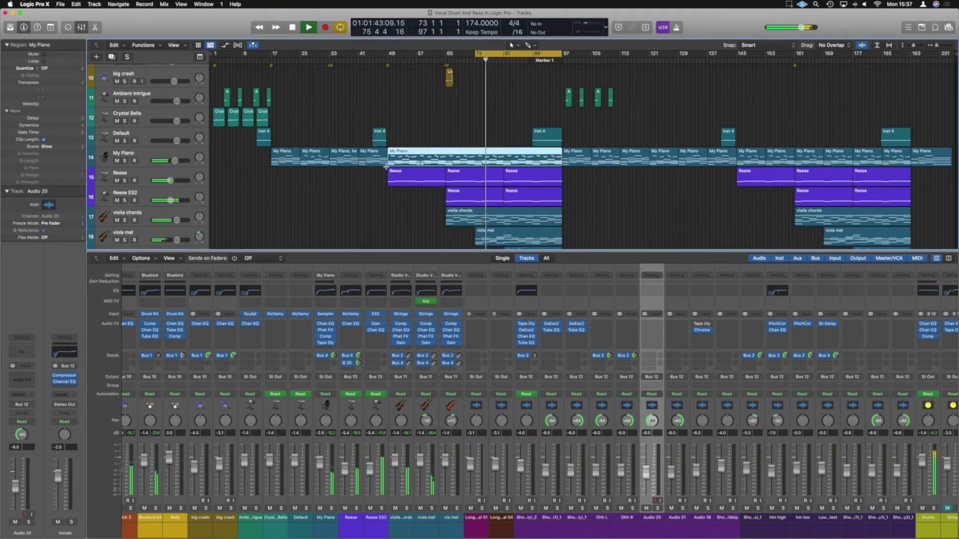
{"action": "left_click", "coordinate": [585, 176]}
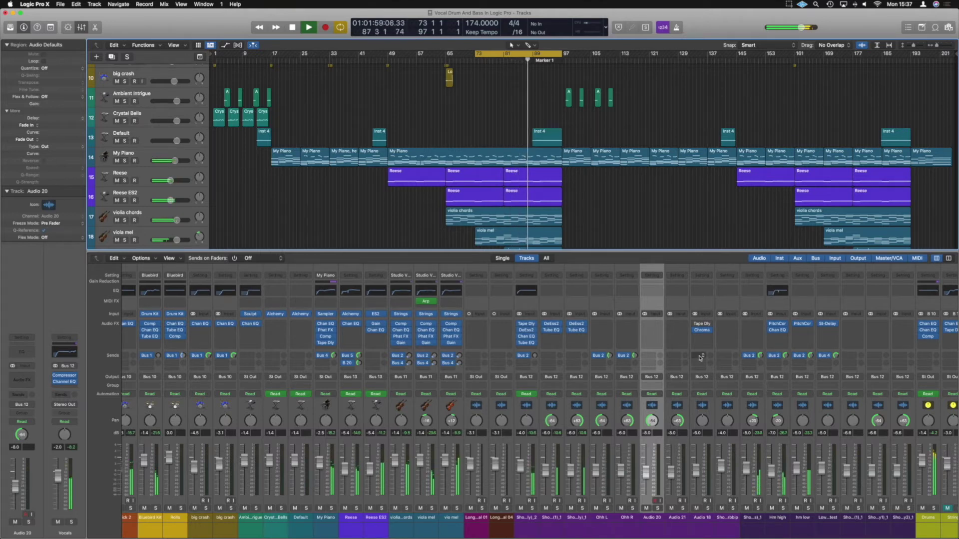
Set the Vocals bus fader to -1.5 dB in the mixer and play back the mix to check it.
{"action": "scroll", "coordinate": [696, 355], "scroll_direction": "right", "scroll_amount": 10}
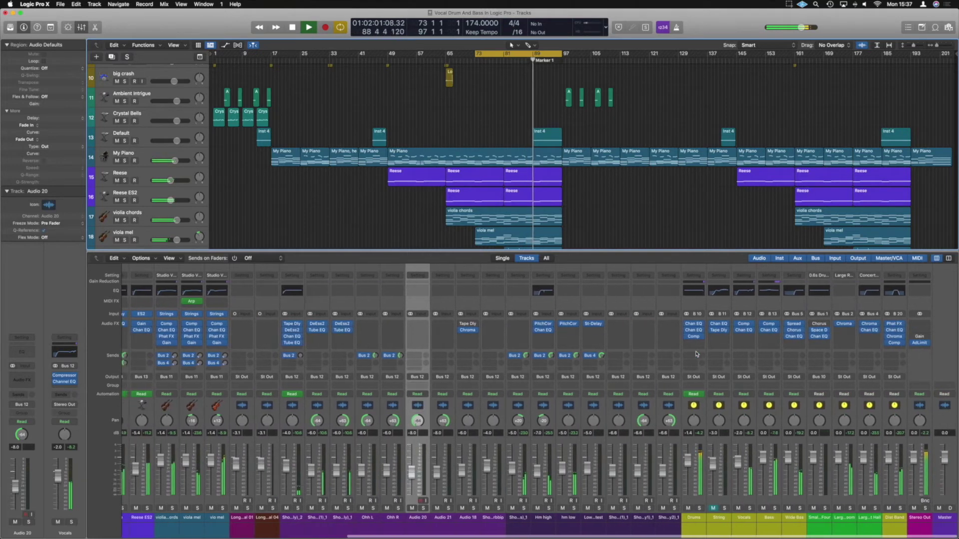
{"action": "key", "text": "space"}
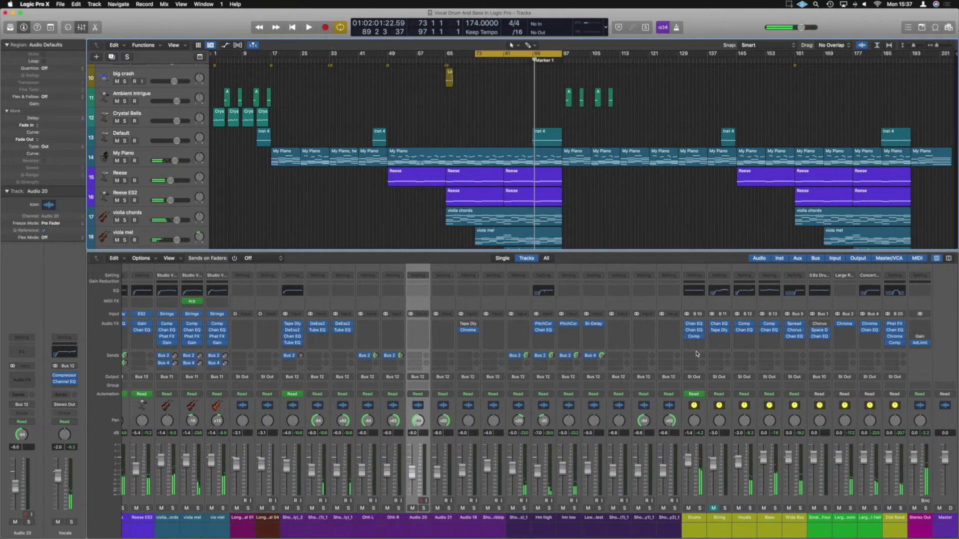
{"action": "left_click", "coordinate": [739, 462]}
{"action": "key", "text": "space"}
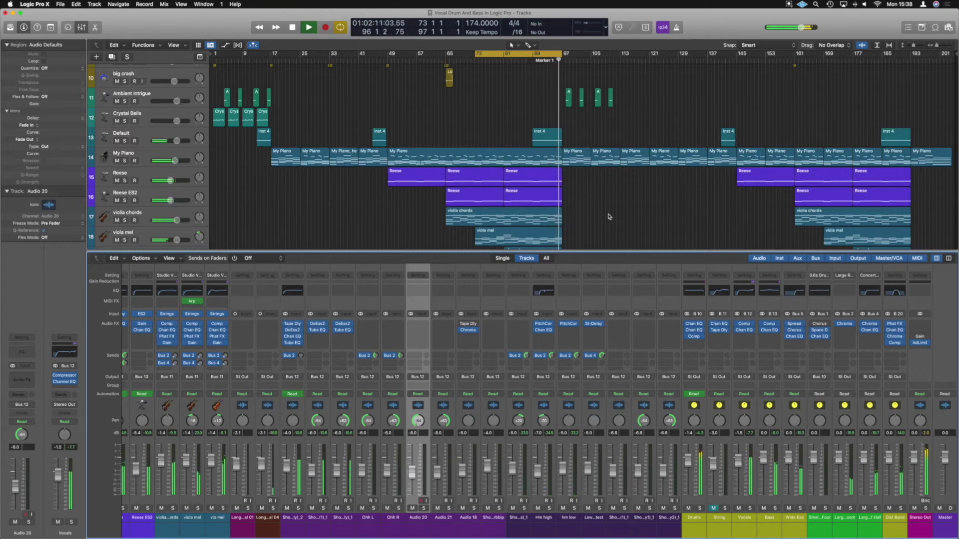
{"action": "key", "text": "space"}
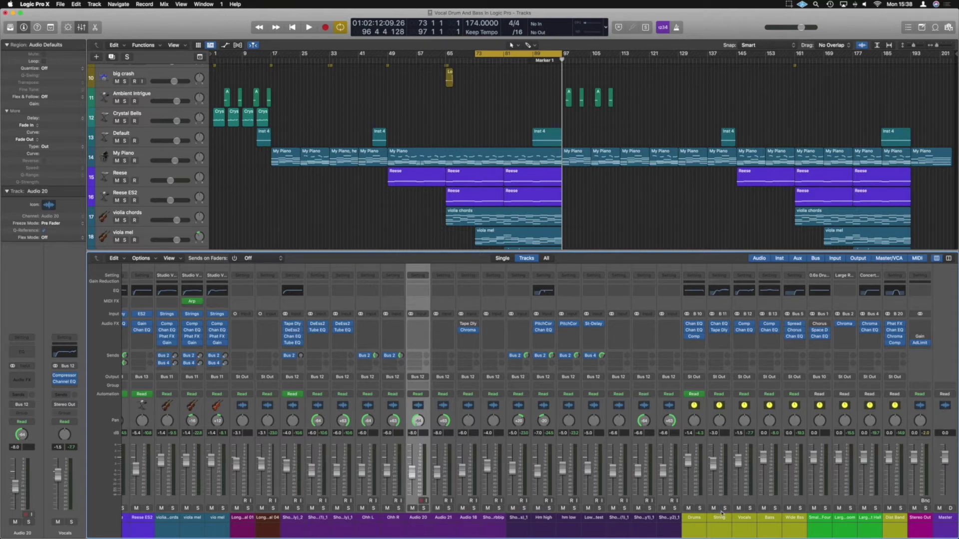
Reduce the track height, set the cycle range to the first vio mel region (bars 81 to 97) and play it briefly.
{"action": "scroll", "coordinate": [591, 160], "scroll_direction": "up", "scroll_amount": 5}
{"action": "scroll", "coordinate": [593, 187], "scroll_direction": "down", "scroll_amount": 6}
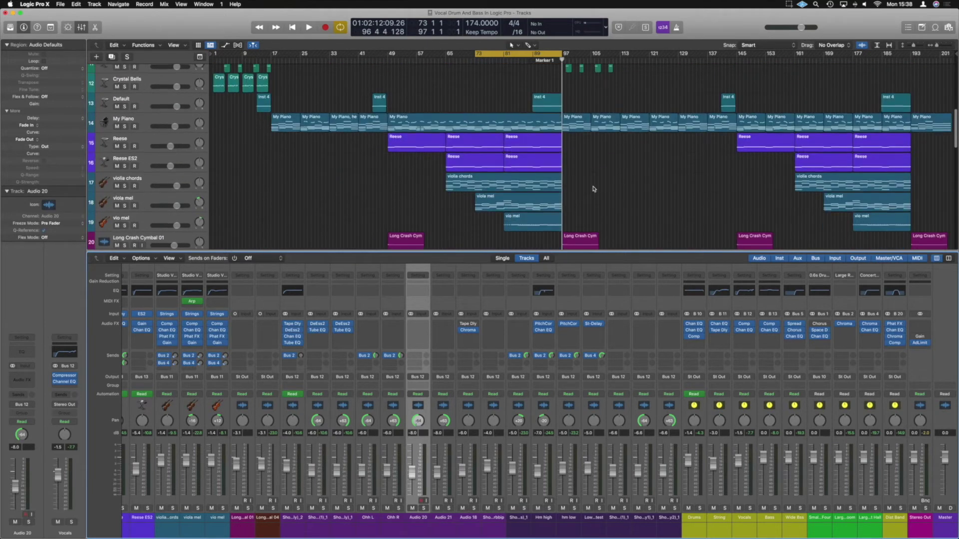
{"action": "scroll", "coordinate": [592, 186], "scroll_direction": "down", "scroll_amount": 3}
{"action": "scroll", "coordinate": [594, 189], "scroll_direction": "up", "scroll_amount": 1}
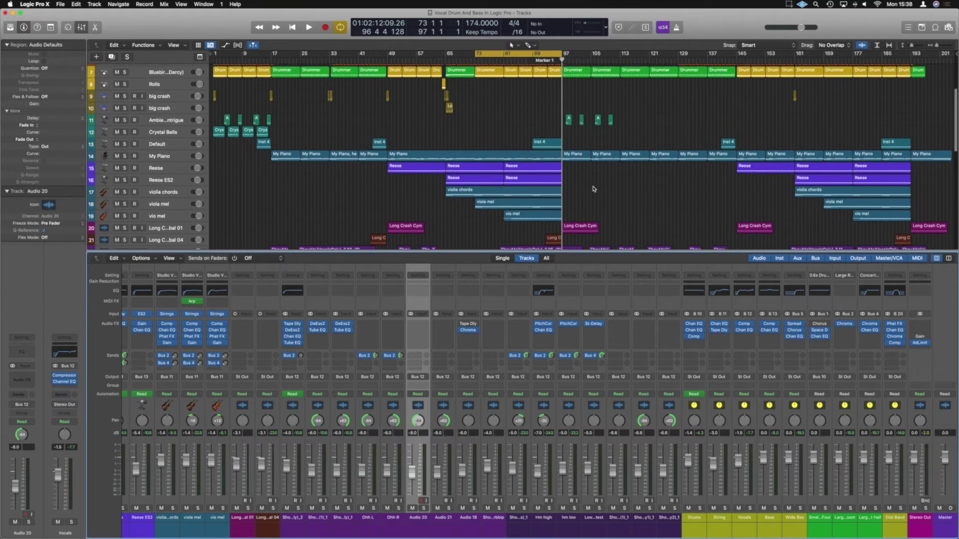
{"action": "left_click", "coordinate": [553, 216]}
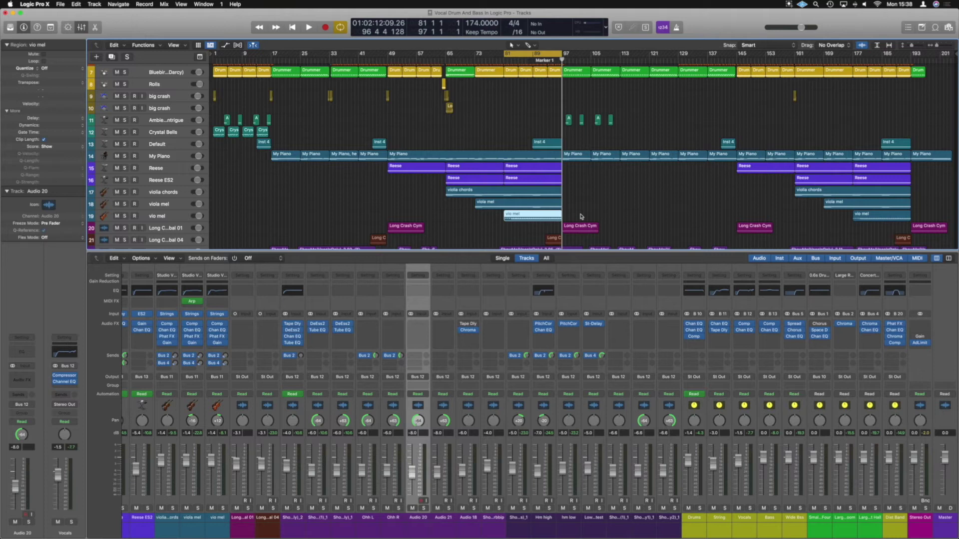
{"action": "scroll", "coordinate": [587, 215], "scroll_direction": "down", "scroll_amount": 3}
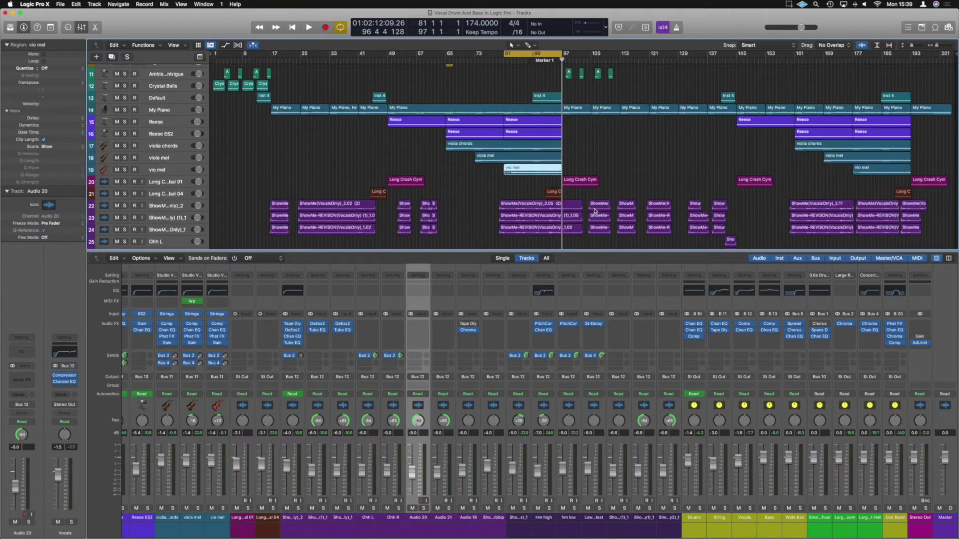
{"action": "key", "text": "space"}
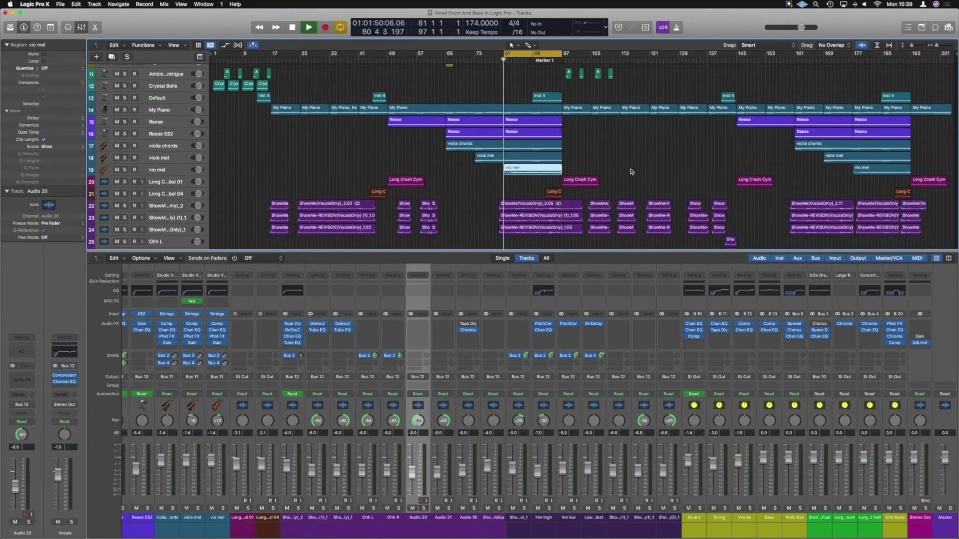
{"action": "key", "text": "space"}
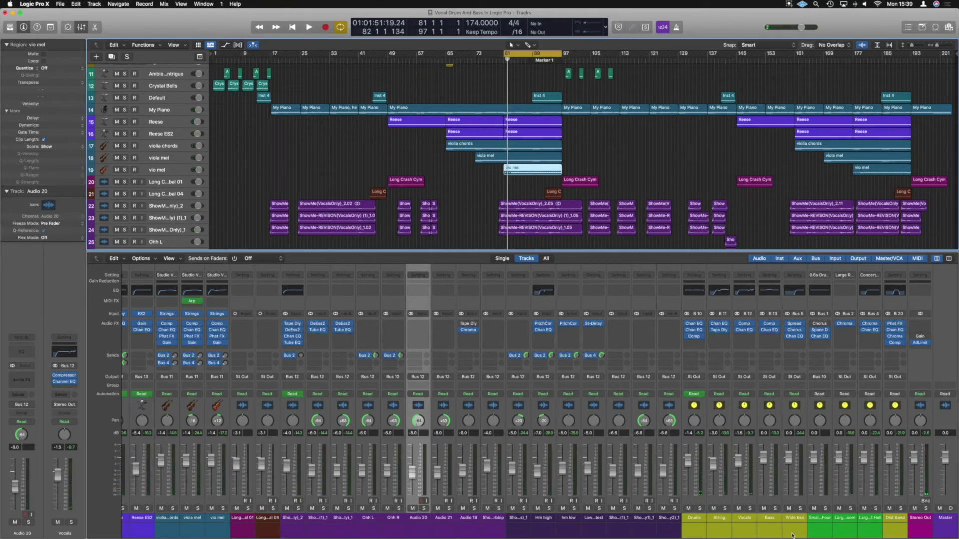
Listen to the String bus in solo and within the full mix.
{"action": "left_click", "coordinate": [725, 508]}
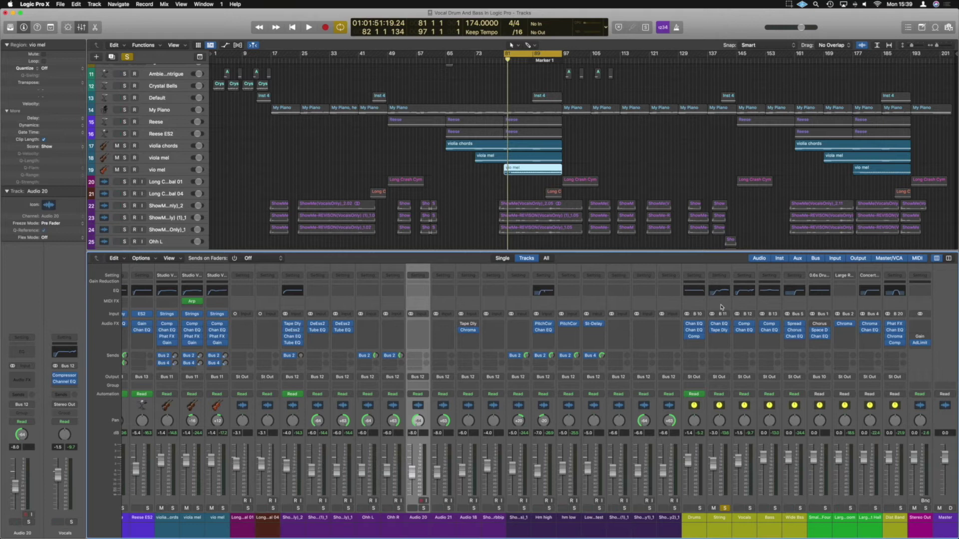
{"action": "key", "text": "space"}
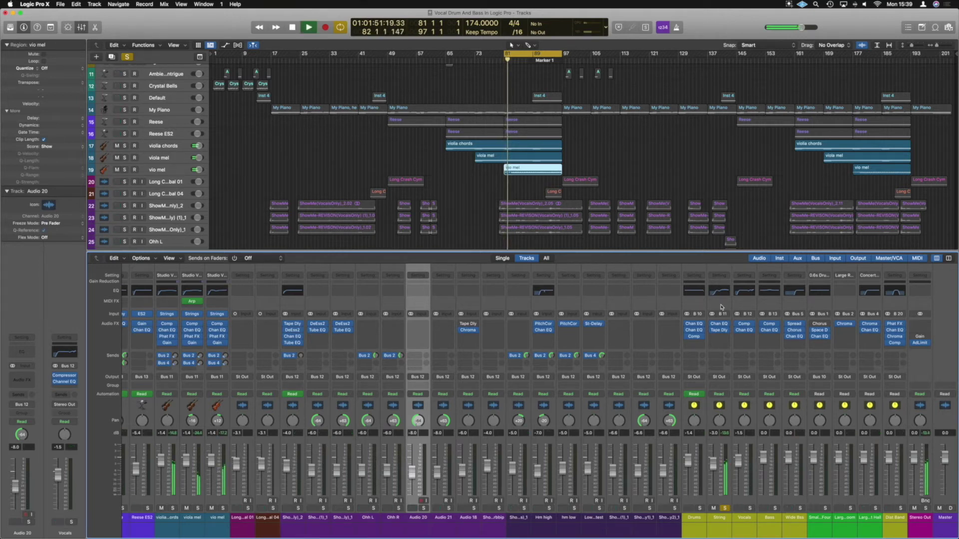
{"action": "left_click", "coordinate": [725, 509]}
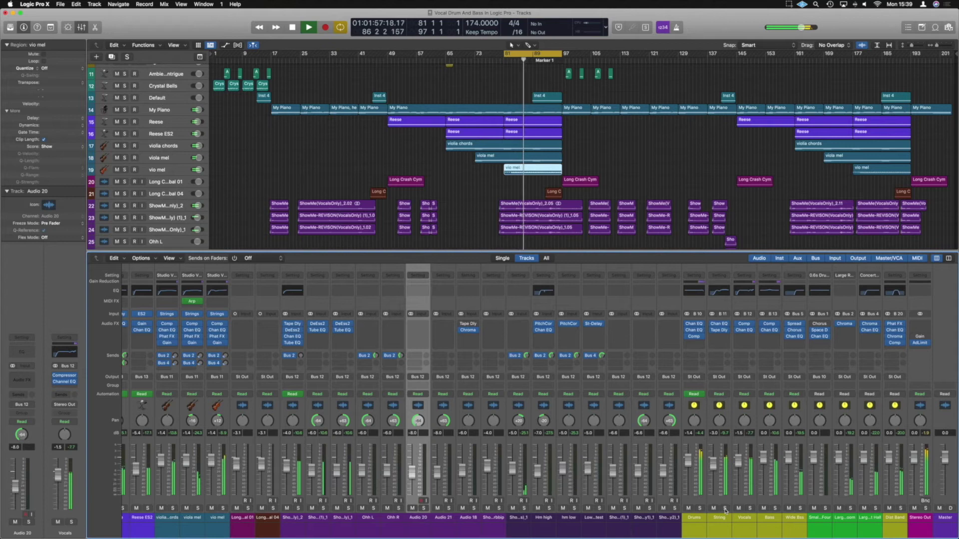
{"action": "key", "text": "space"}
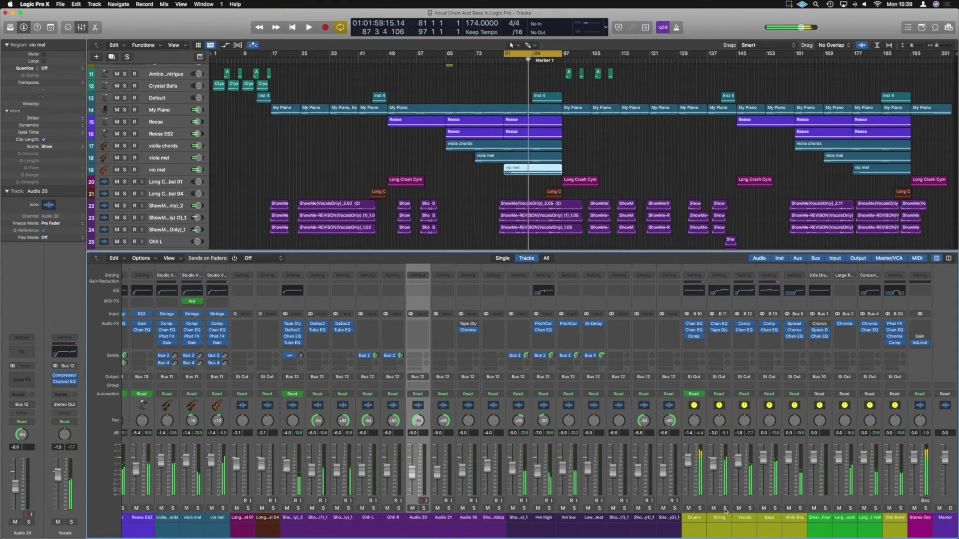
Insert a Compressor on the String bus, switch its auto gain off and set the threshold to -17 dB during playback.
{"action": "left_click", "coordinate": [718, 288]}
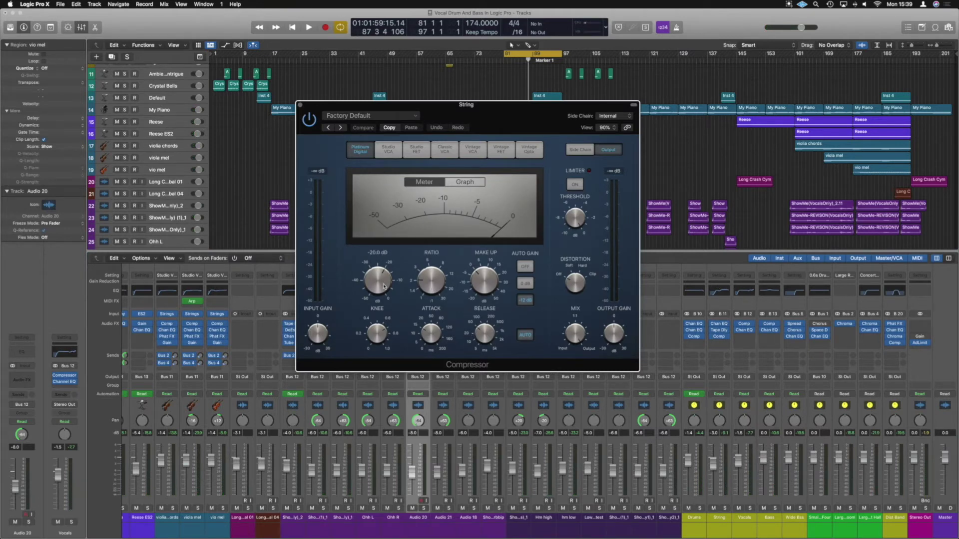
{"action": "left_click", "coordinate": [525, 266]}
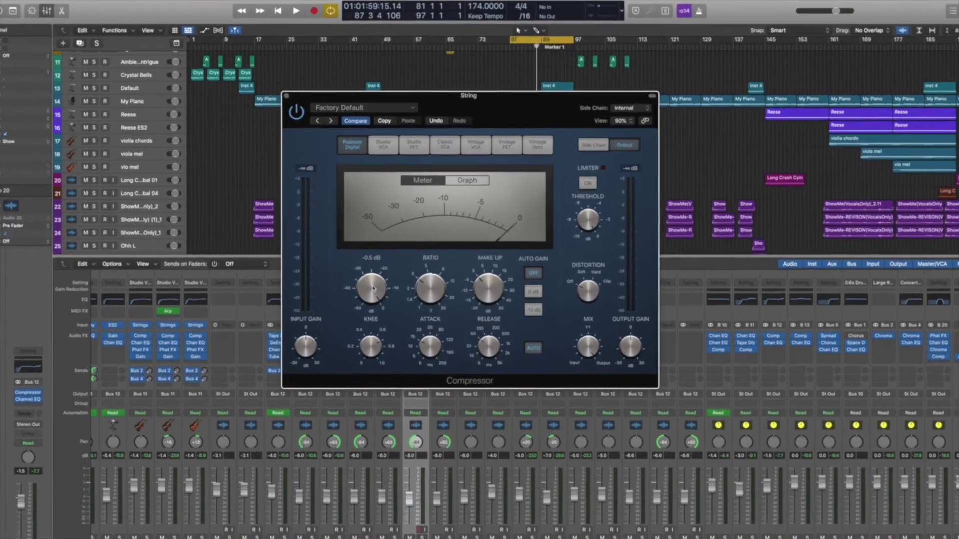
{"action": "key", "text": "space"}
{"action": "left_click_drag", "start_coordinate": [379, 280], "coordinate": [379, 283]}
{"action": "left_click_drag", "start_coordinate": [329, 352], "coordinate": [318, 402]}
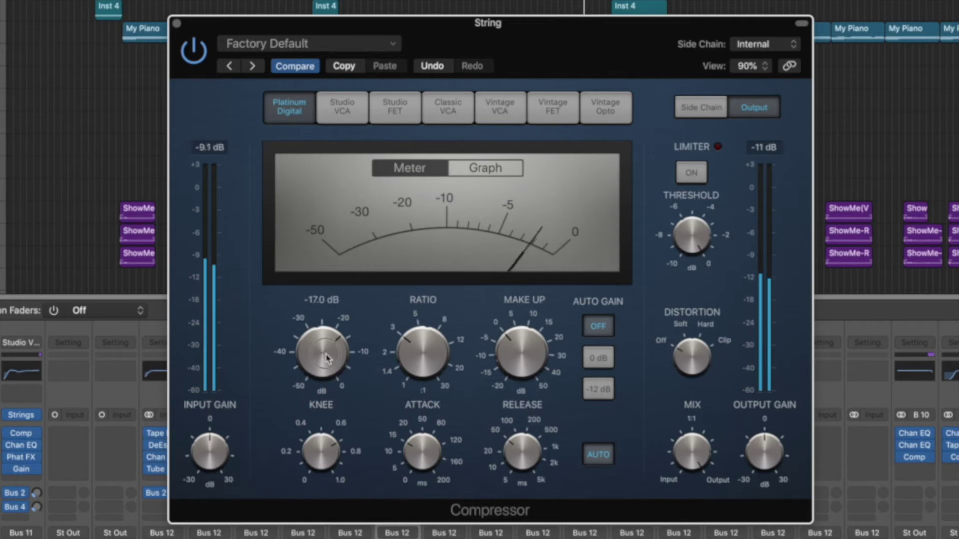
Set the String compressor's make-up gain to -3 dB and close the plug-in.
{"action": "mouse_move", "coordinate": [341, 404]}
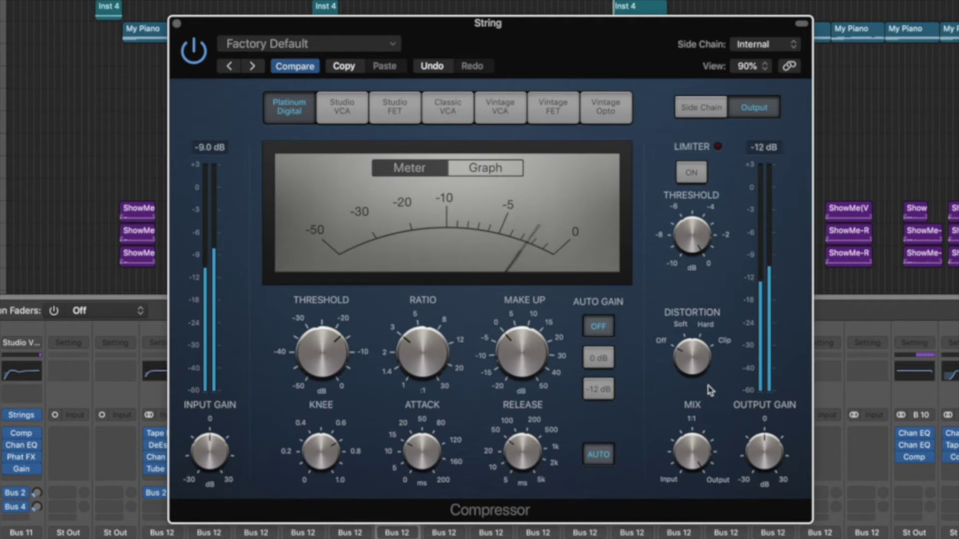
{"action": "mouse_move", "coordinate": [715, 400]}
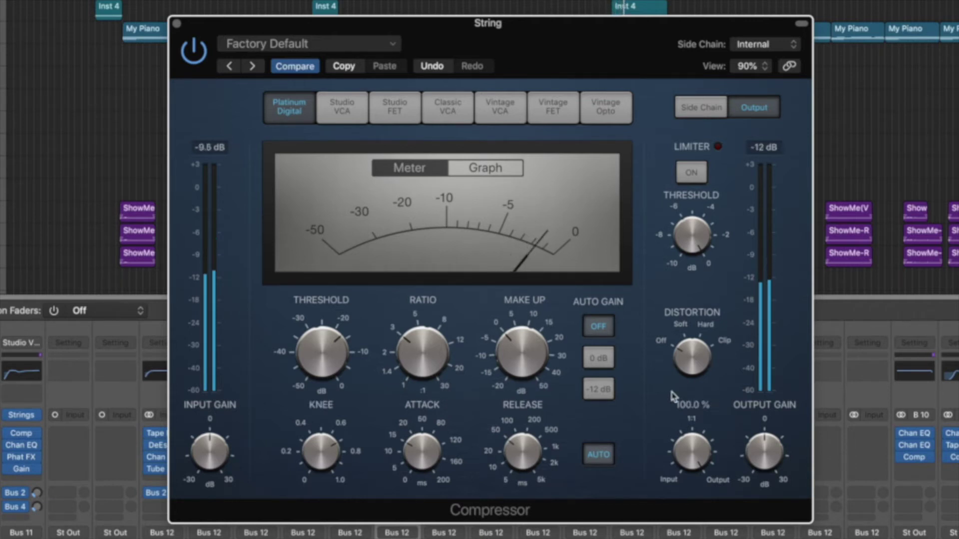
{"action": "mouse_move", "coordinate": [509, 352]}
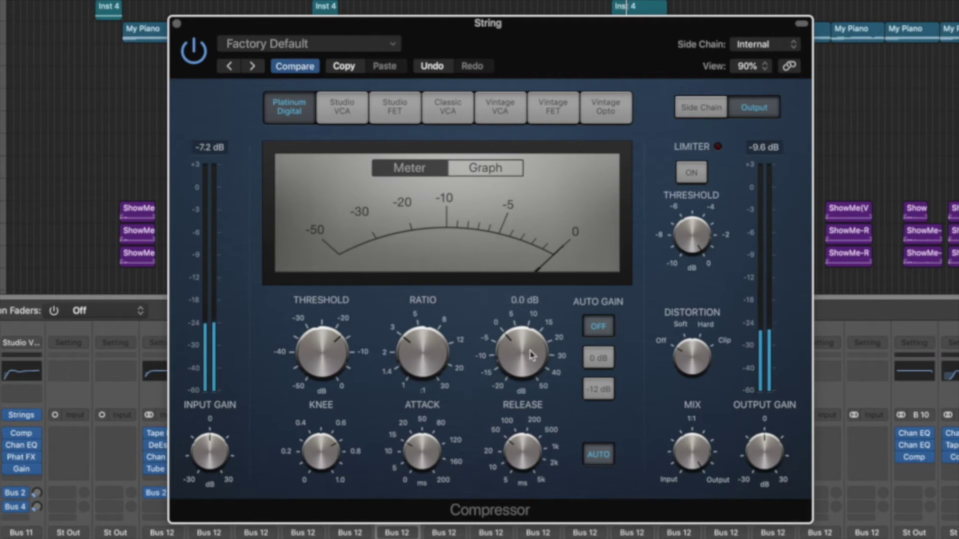
{"action": "left_click_drag", "start_coordinate": [528, 355], "coordinate": [522, 364]}
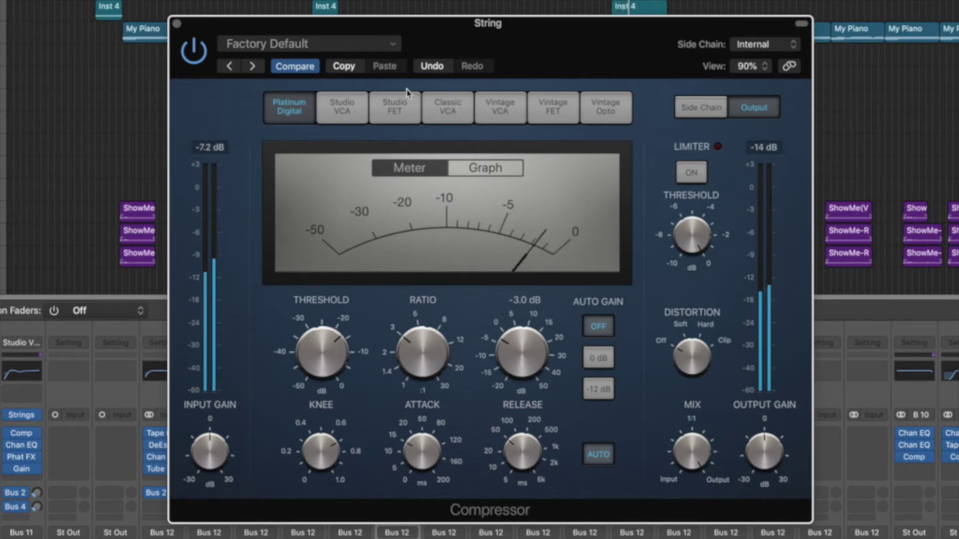
{"action": "left_click", "coordinate": [177, 23]}
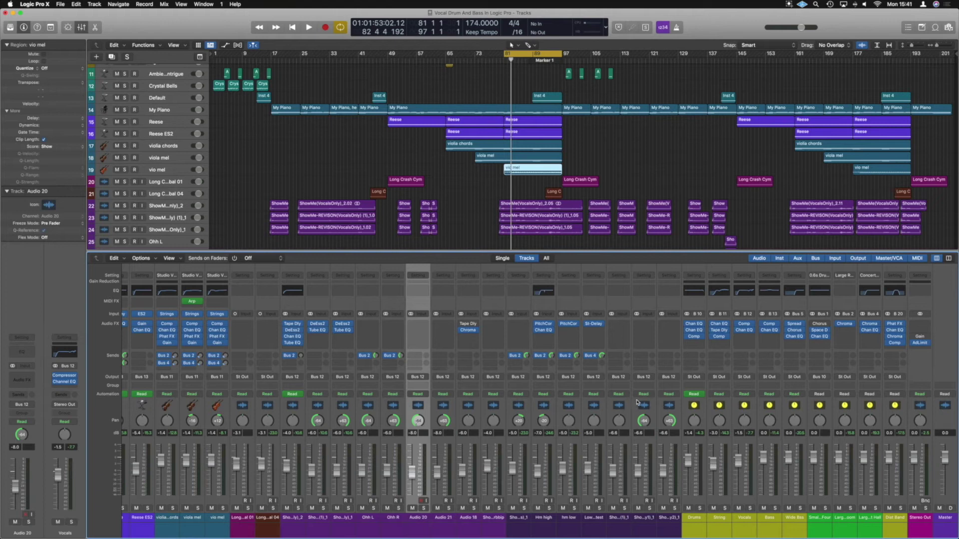
Solo the vio mel, viola mel and violla chords tracks and listen to the strings together.
{"action": "left_click", "coordinate": [175, 168]}
{"action": "left_click", "coordinate": [224, 508]}
{"action": "key", "text": "space"}
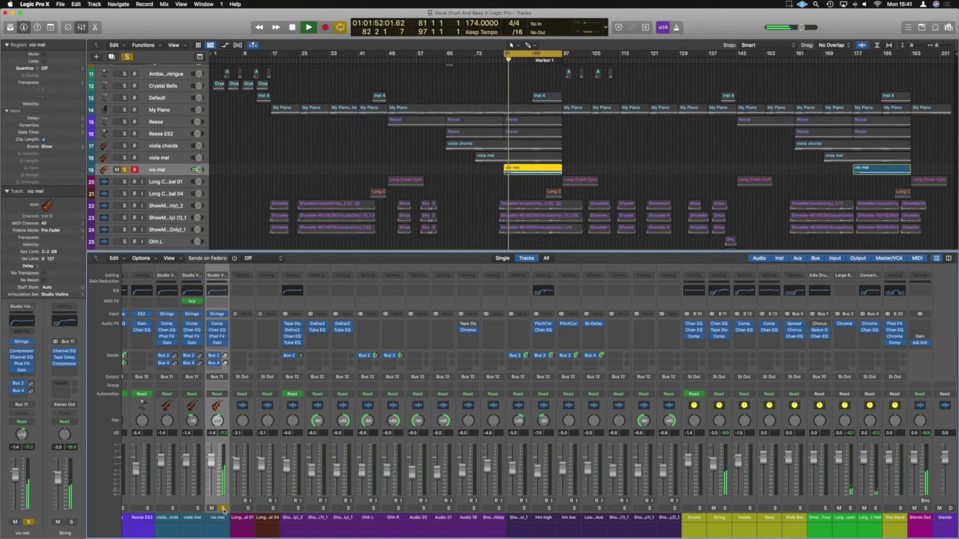
{"action": "left_click", "coordinate": [198, 508]}
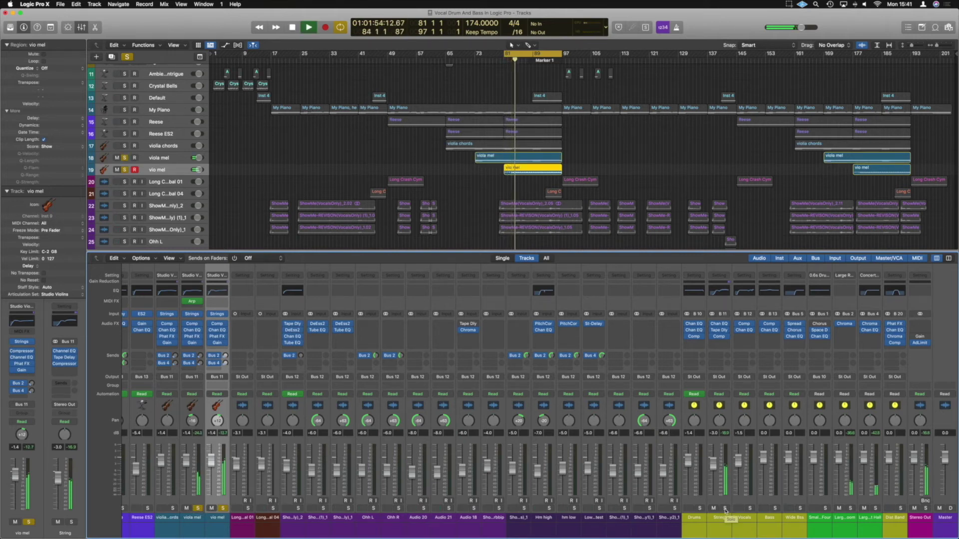
{"action": "key", "text": "space"}
{"action": "left_click", "coordinate": [199, 508]}
{"action": "key", "text": "space"}
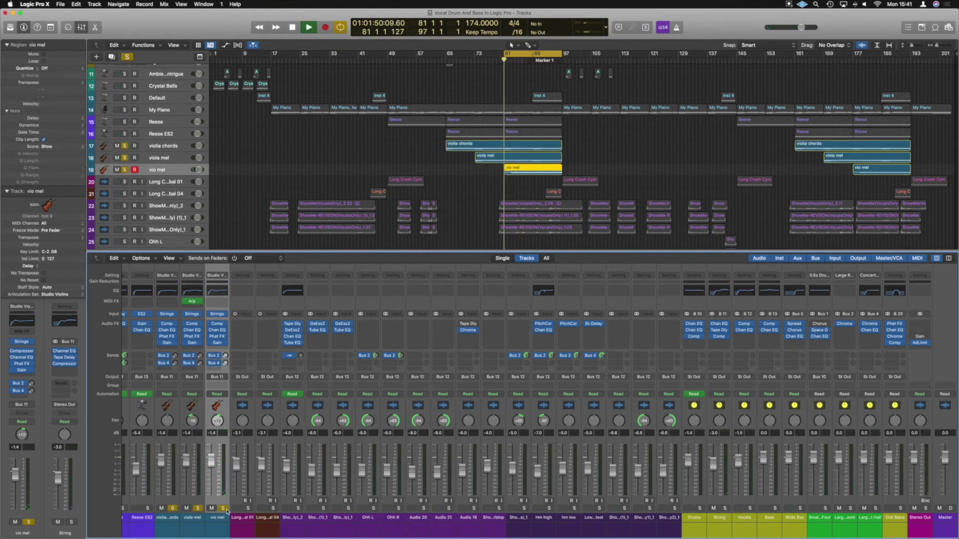
{"action": "key", "text": "space"}
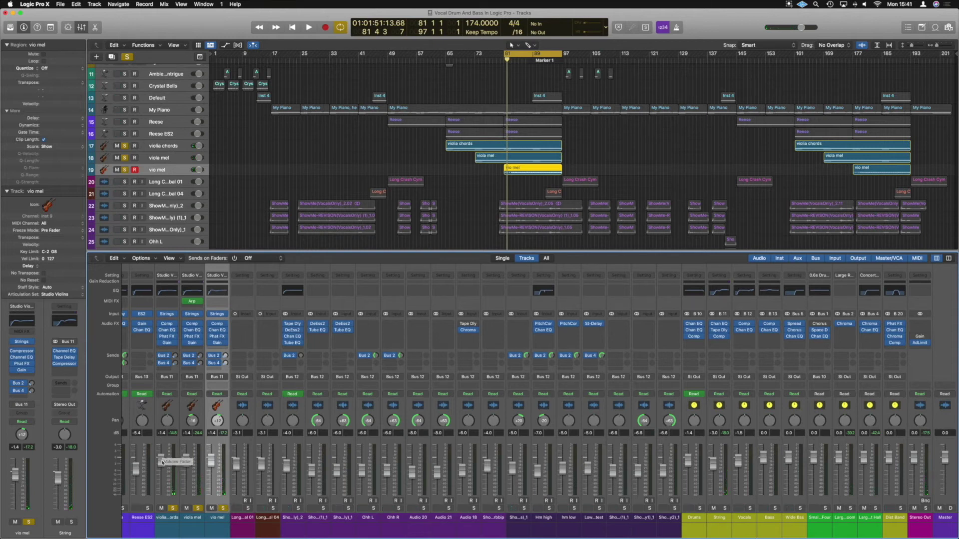
Lower the violla chords fader to -4.0 dB and the vio mel fader to -2.0 dB, checking the balance in playback.
{"action": "left_click_drag", "start_coordinate": [161, 459], "coordinate": [161, 469]}
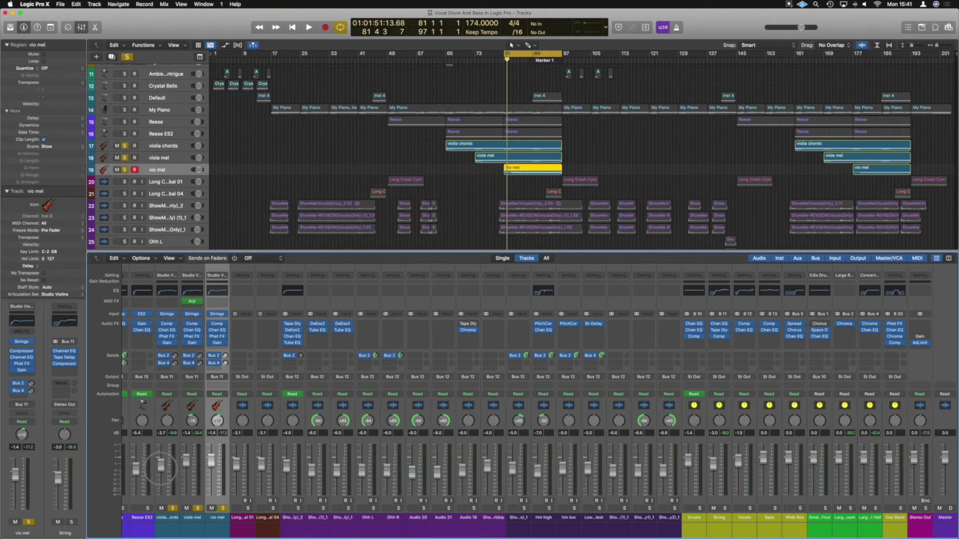
{"action": "key", "text": "space"}
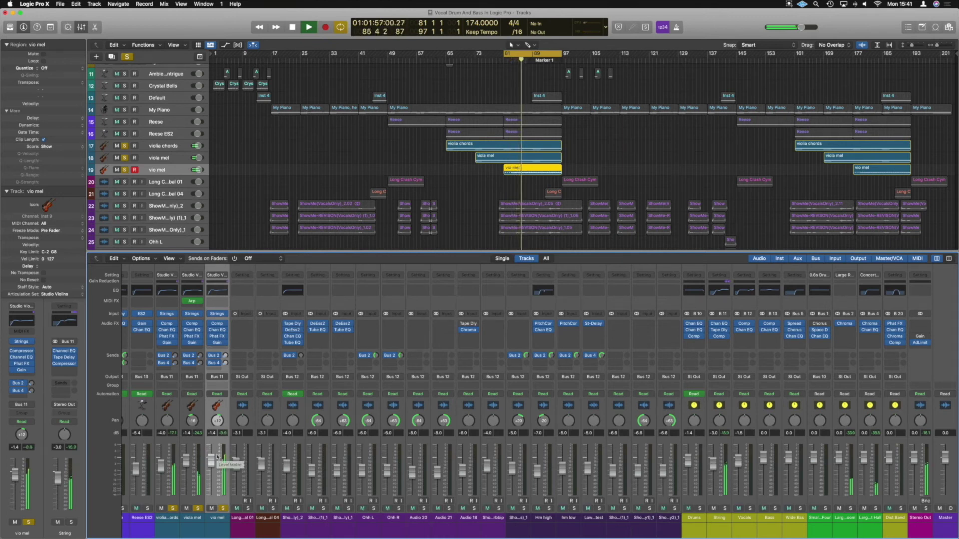
{"action": "key", "text": "space"}
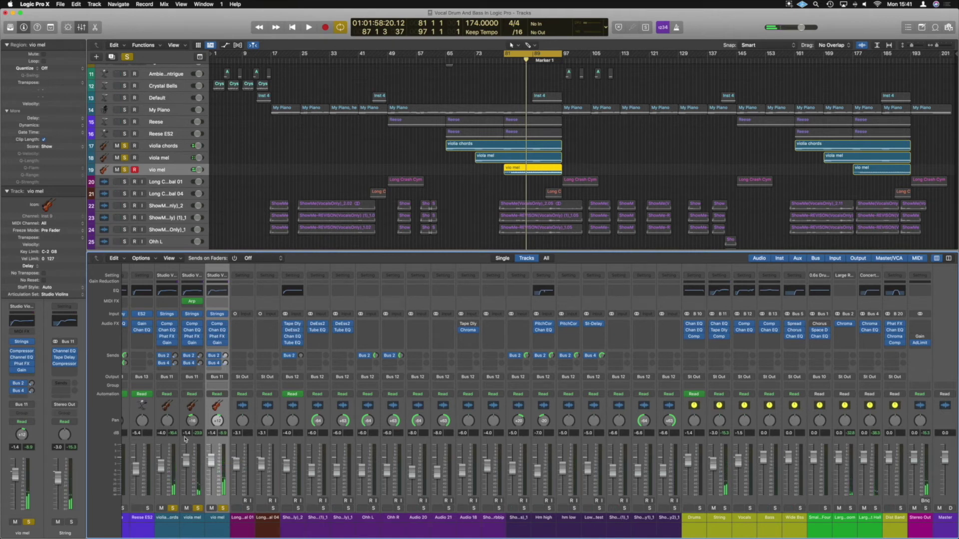
{"action": "key", "text": "space"}
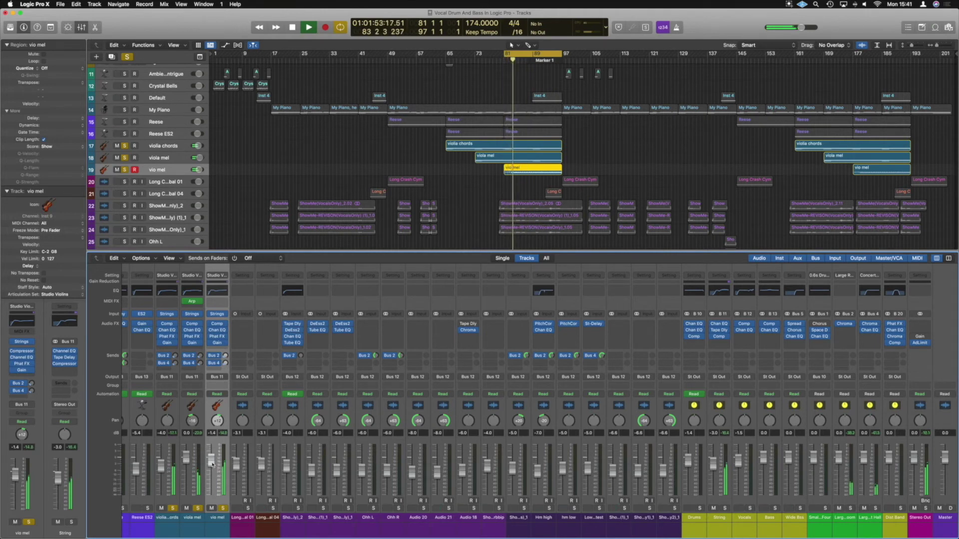
{"action": "left_click_drag", "start_coordinate": [212, 465], "coordinate": [213, 467]}
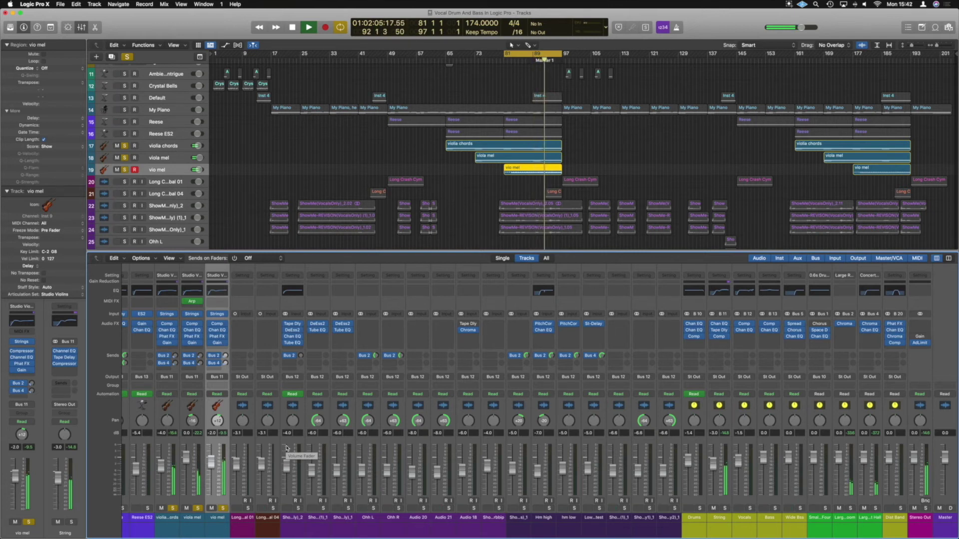
{"action": "key", "text": "space"}
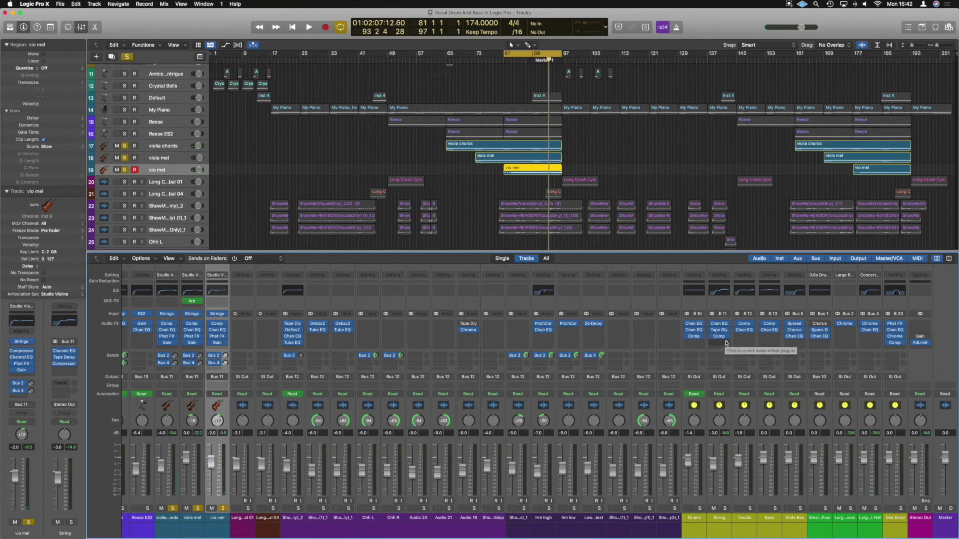
Take the three string tracks out of solo and listen to them in the full mix.
{"action": "left_click", "coordinate": [222, 509]}
{"action": "left_click", "coordinate": [198, 509]}
{"action": "left_click", "coordinate": [173, 509]}
{"action": "key", "text": "space"}
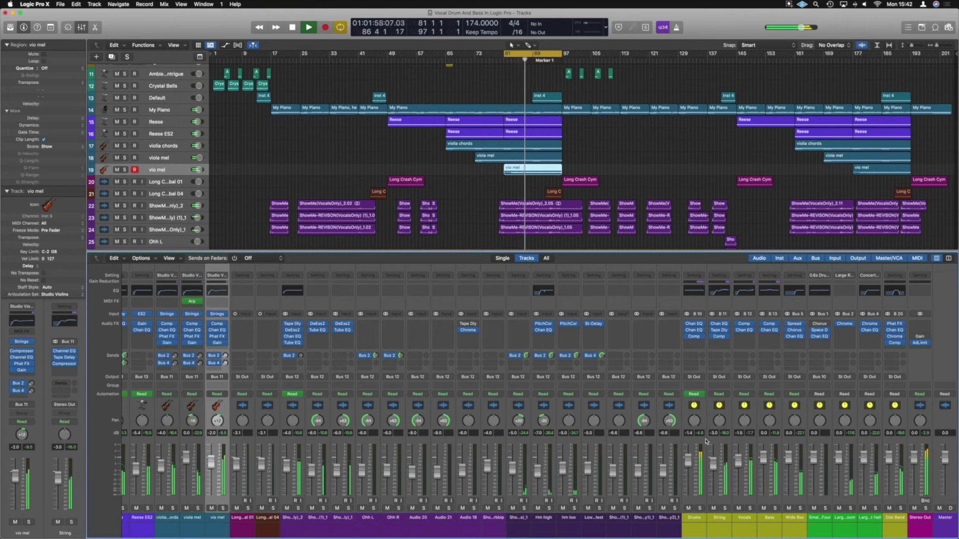
{"action": "key", "text": "space"}
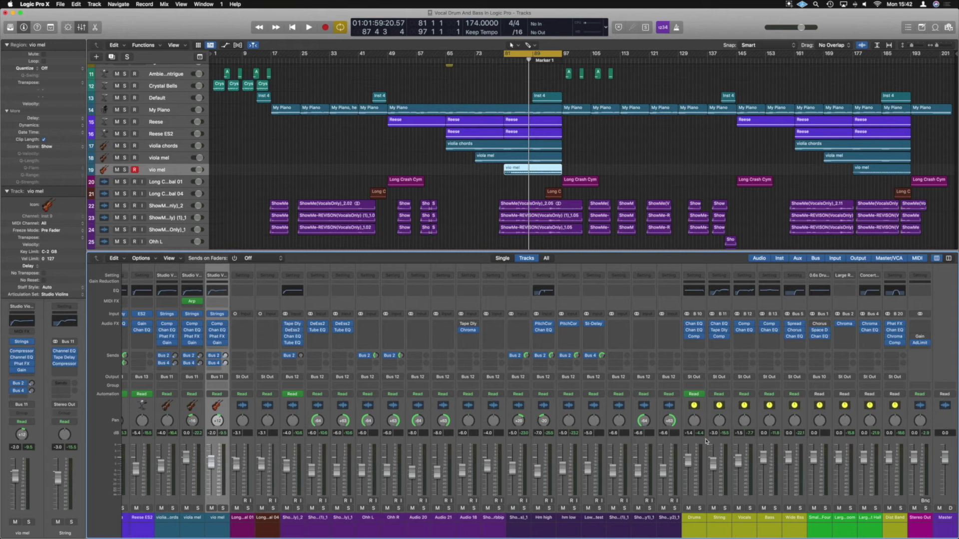
Insert a stereo Match EQ on the String bus and learn the strings' sound as the current spectrum.
{"action": "left_click", "coordinate": [725, 343]}
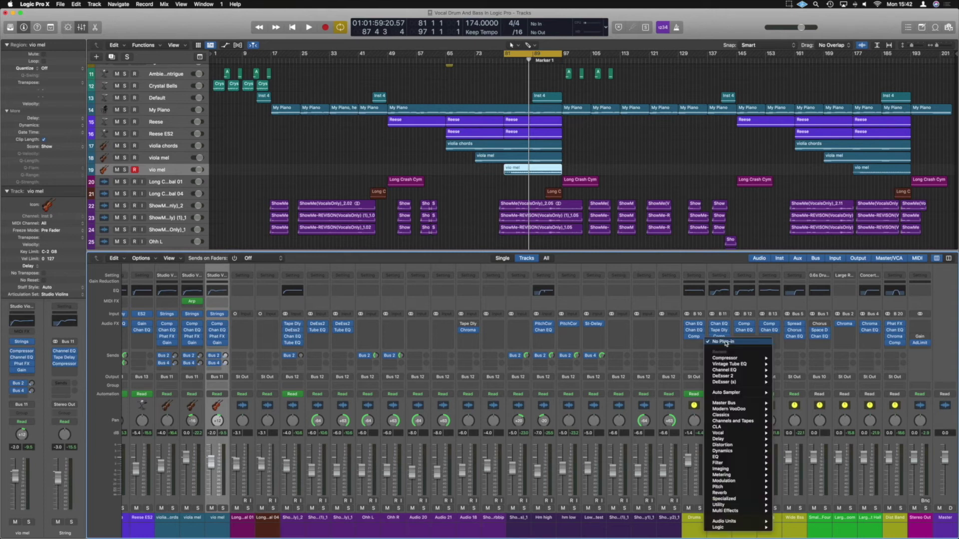
{"action": "mouse_move", "coordinate": [752, 458]}
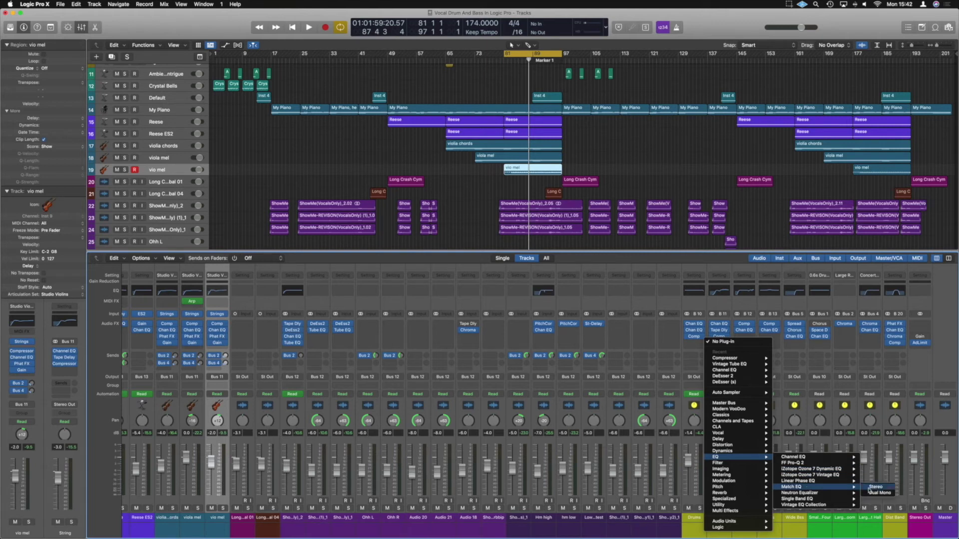
{"action": "left_click", "coordinate": [872, 489]}
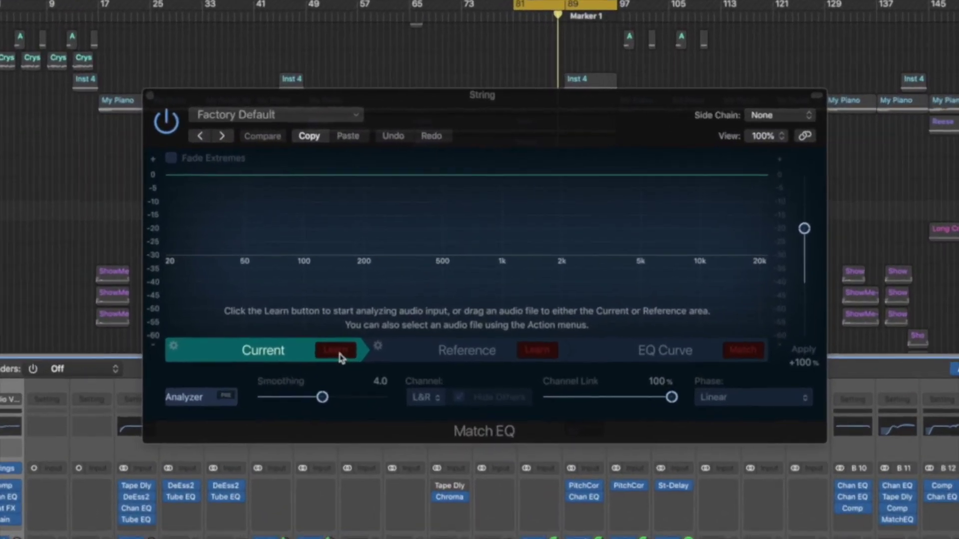
{"action": "left_click", "coordinate": [338, 353]}
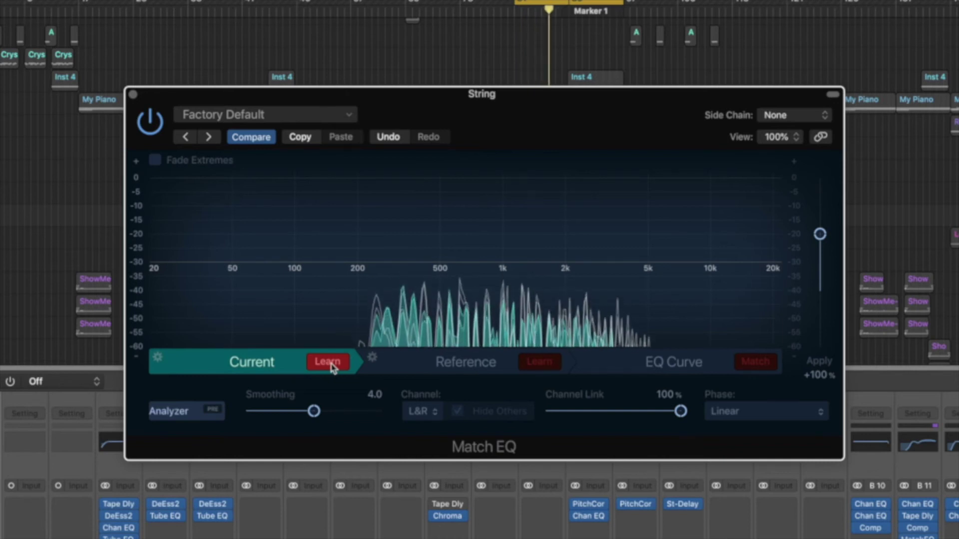
{"action": "left_click", "coordinate": [330, 363]}
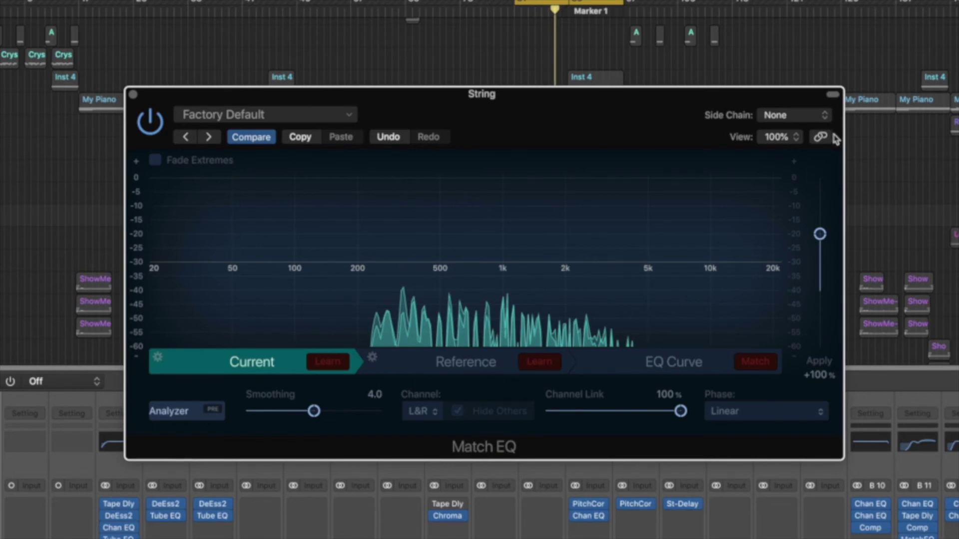
Set the Match EQ side chain to Audio 17 and learn that vocal as the reference spectrum.
{"action": "left_click", "coordinate": [772, 123]}
{"action": "mouse_move", "coordinate": [782, 141]}
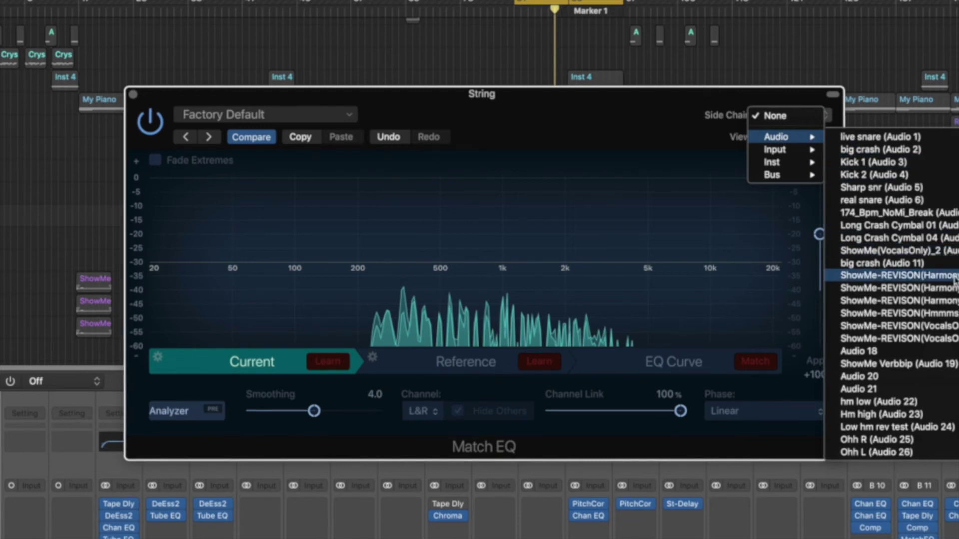
{"action": "left_click", "coordinate": [894, 276]}
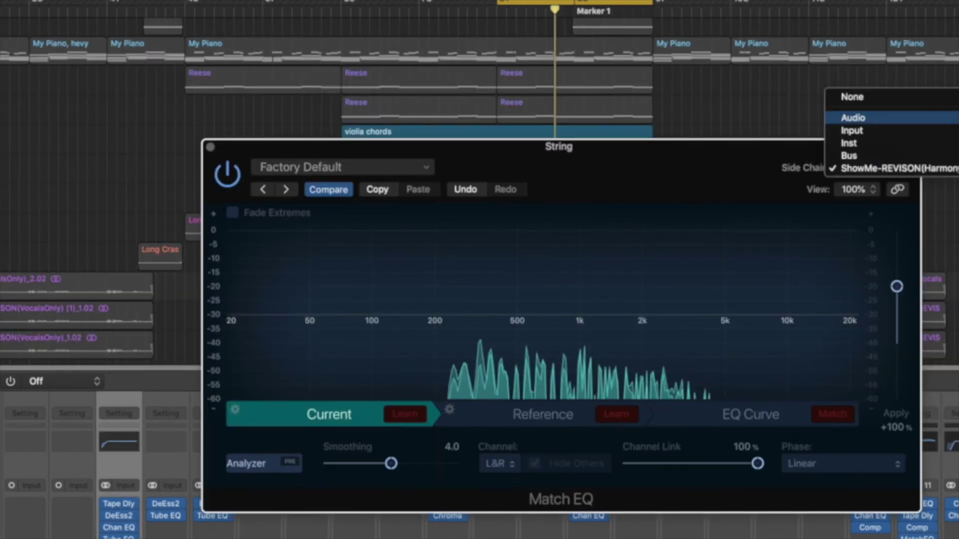
{"action": "left_click", "coordinate": [716, 250]}
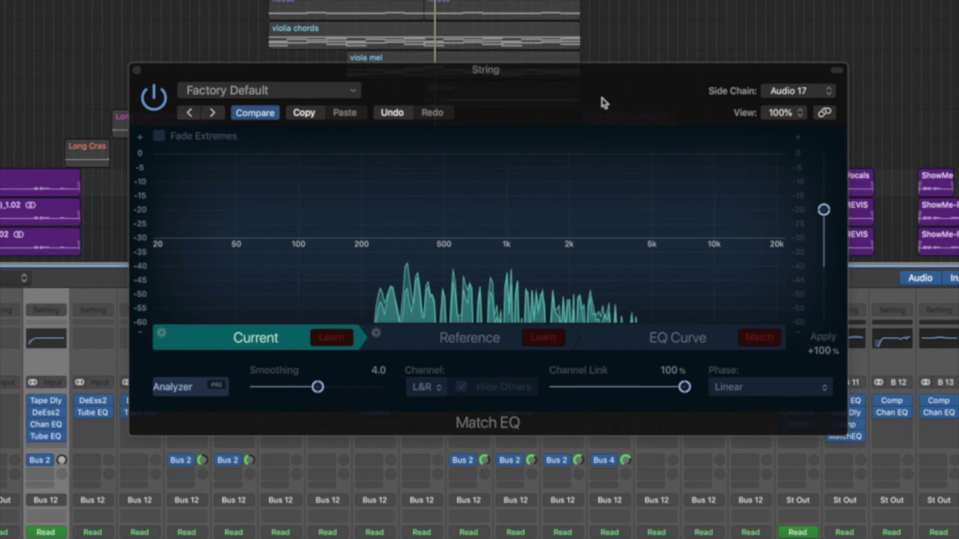
{"action": "left_click_drag", "start_coordinate": [594, 92], "coordinate": [613, 126]}
{"action": "left_click", "coordinate": [562, 372]}
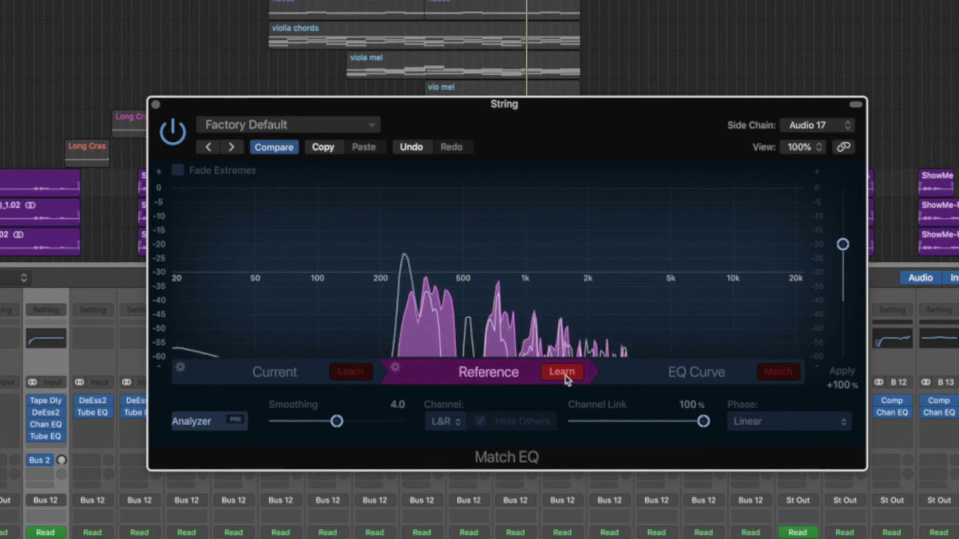
{"action": "left_click", "coordinate": [564, 373]}
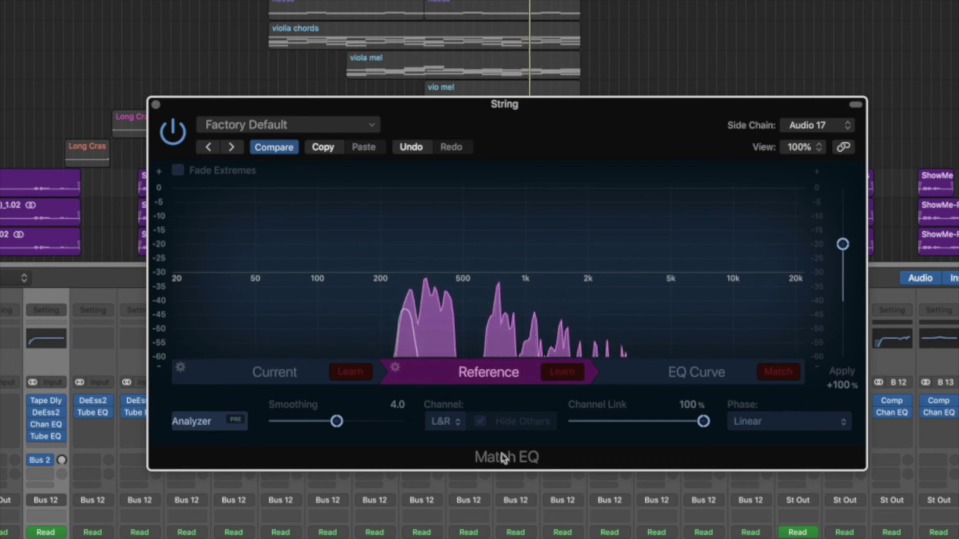
Review the learned current and reference spectra and generate the matching EQ curve.
{"action": "left_click", "coordinate": [307, 388]}
{"action": "left_click", "coordinate": [460, 384]}
{"action": "left_click", "coordinate": [727, 381]}
{"action": "left_click", "coordinate": [780, 375]}
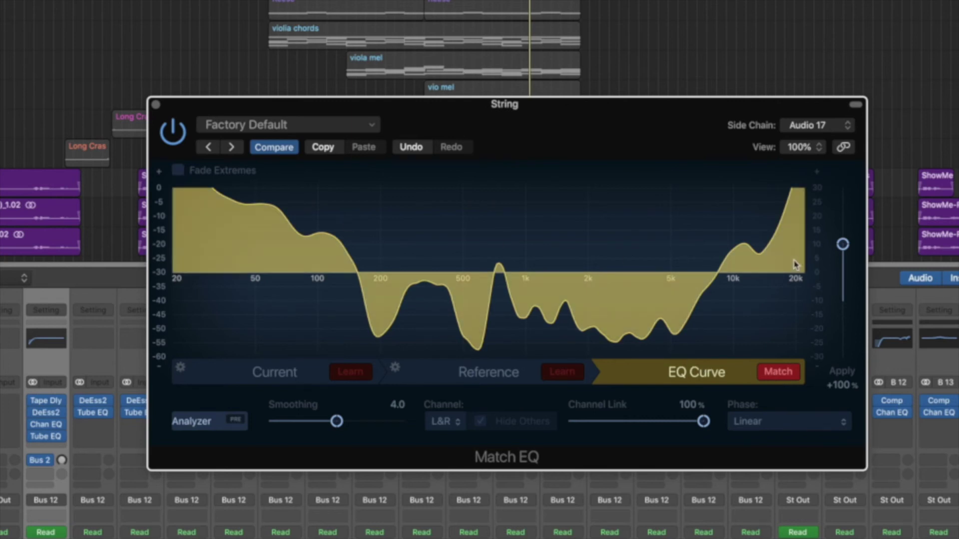
Enable Fade Extremes and tighten its fade limits so the EQ curve acts only between about 150 Hz and 8.5 kHz.
{"action": "left_click", "coordinate": [178, 171]}
{"action": "left_click_drag", "start_coordinate": [321, 186], "coordinate": [355, 190]}
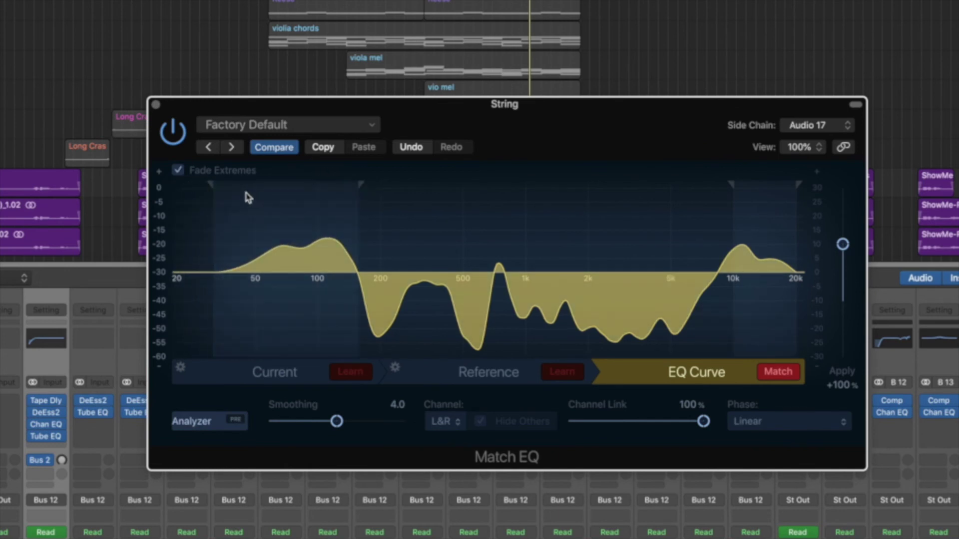
{"action": "left_click_drag", "start_coordinate": [211, 185], "coordinate": [356, 205]}
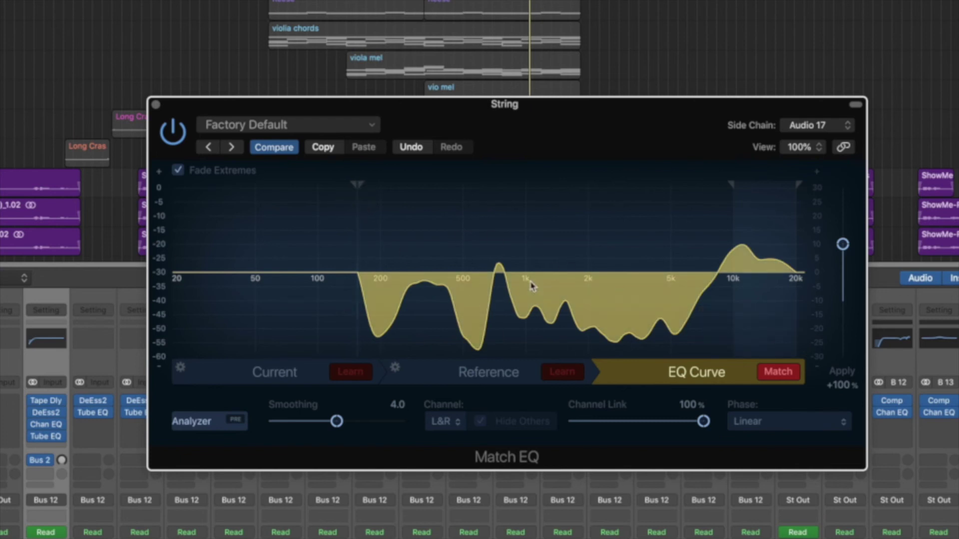
{"action": "left_click_drag", "start_coordinate": [730, 187], "coordinate": [720, 188]}
{"action": "left_click_drag", "start_coordinate": [798, 193], "coordinate": [749, 191]}
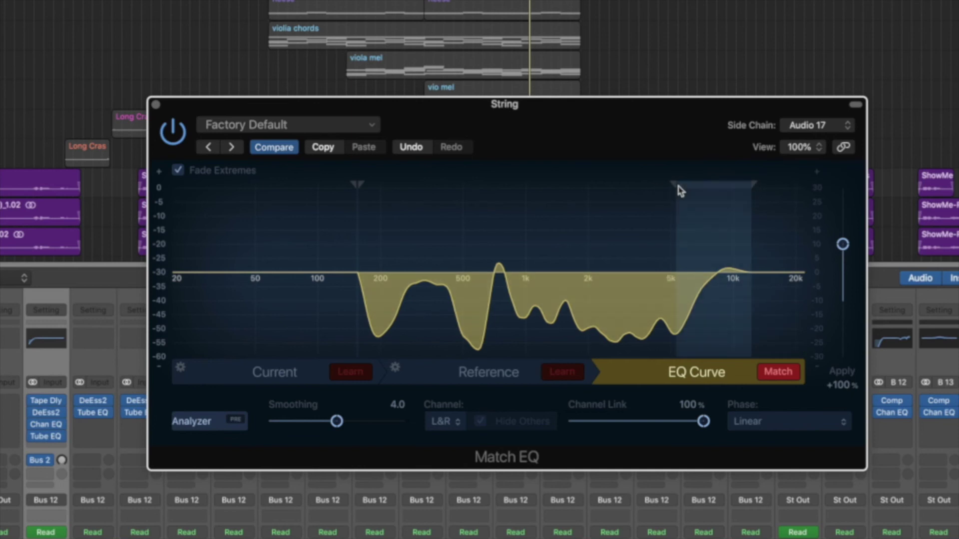
{"action": "left_click_drag", "start_coordinate": [676, 190], "coordinate": [717, 189]}
Try the Match EQ's Apply amount at 39% and 142%, and set it to 17% during playback.
{"action": "left_click_drag", "start_coordinate": [844, 244], "coordinate": [844, 281]}
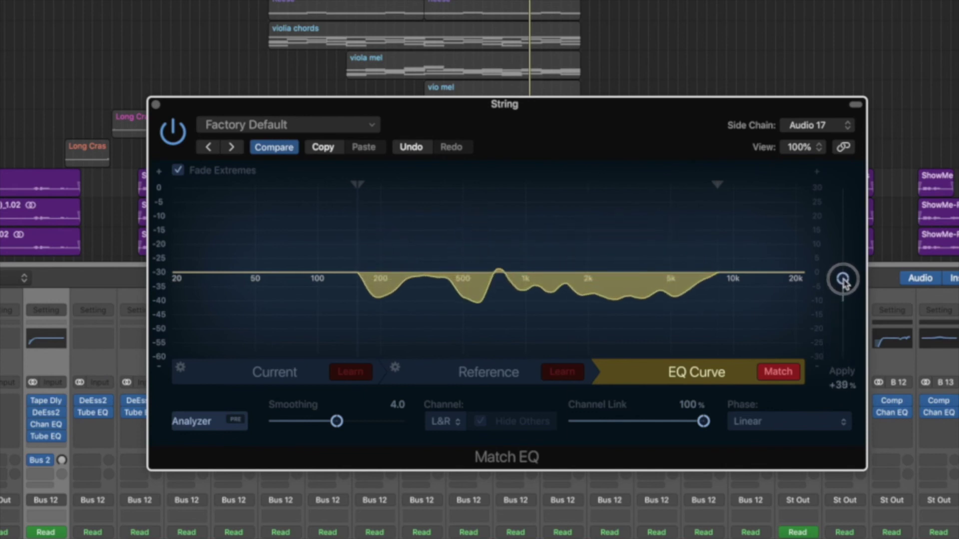
{"action": "left_click_drag", "start_coordinate": [648, 136], "coordinate": [616, 126]}
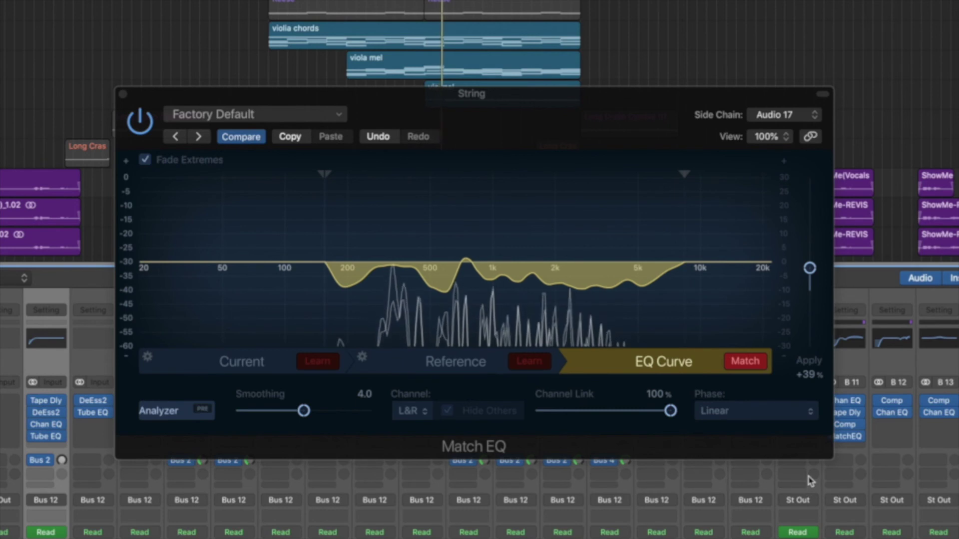
{"action": "left_click_drag", "start_coordinate": [809, 270], "coordinate": [811, 209]}
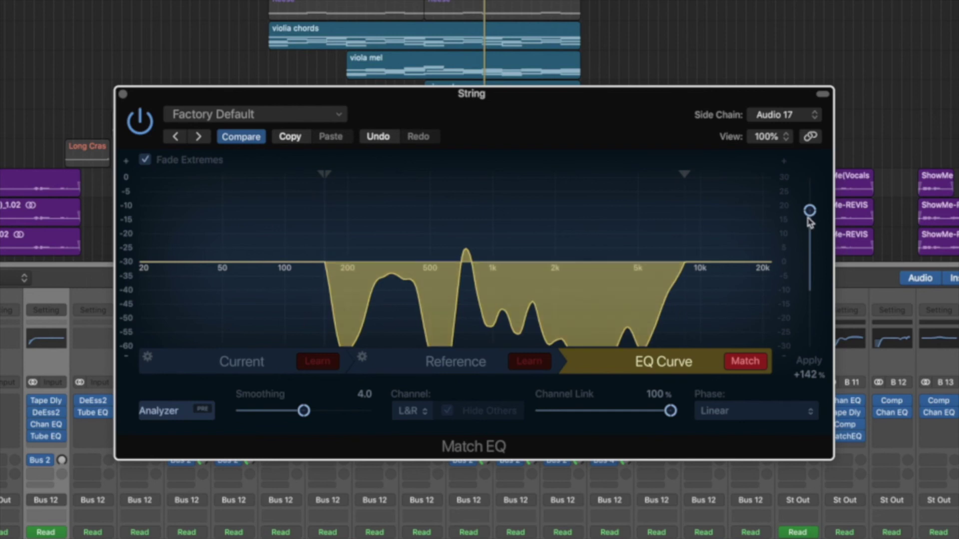
{"action": "left_click_drag", "start_coordinate": [810, 213], "coordinate": [813, 285]}
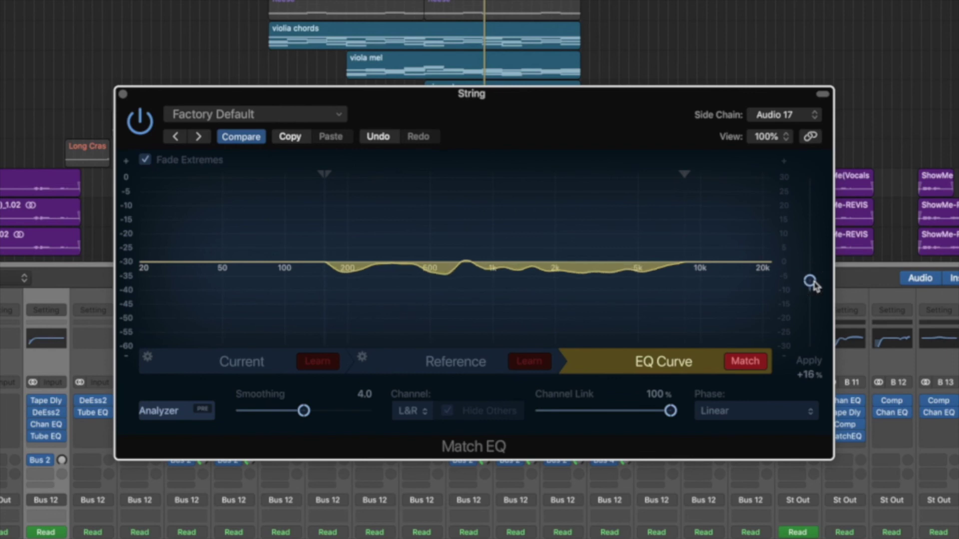
{"action": "key", "text": "space"}
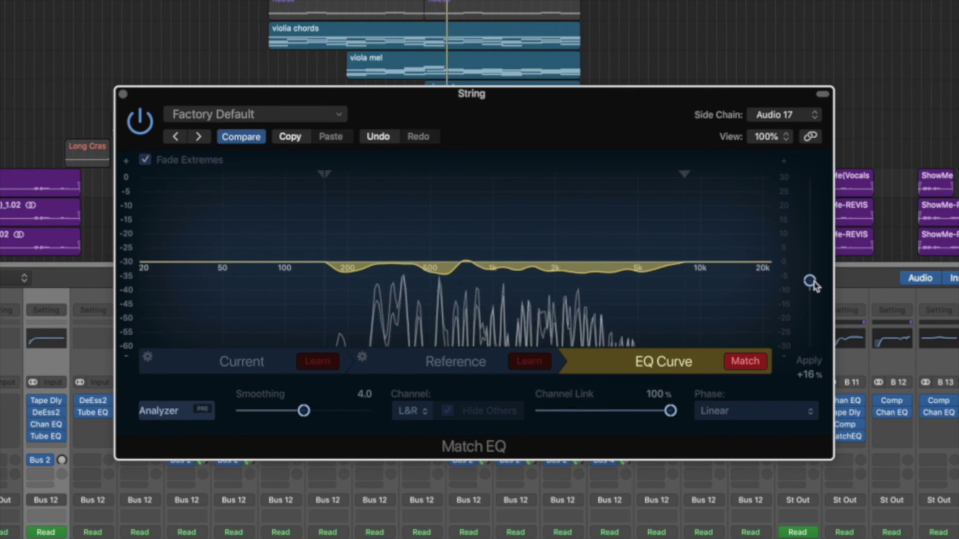
{"action": "left_click_drag", "start_coordinate": [810, 282], "coordinate": [810, 283]}
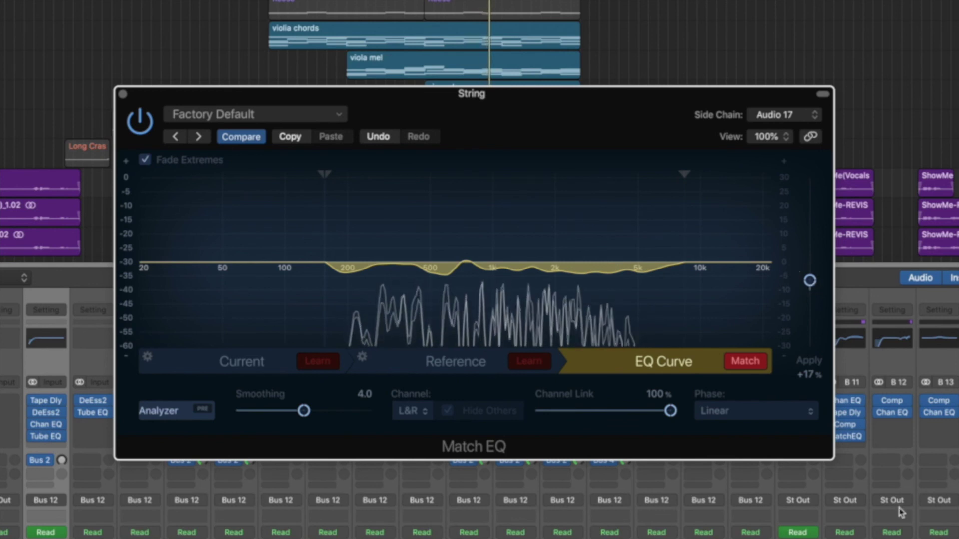
Bypass and re-enable the Match EQ during playback to compare the strings, and close the plug-in.
{"action": "left_click", "coordinate": [144, 127]}
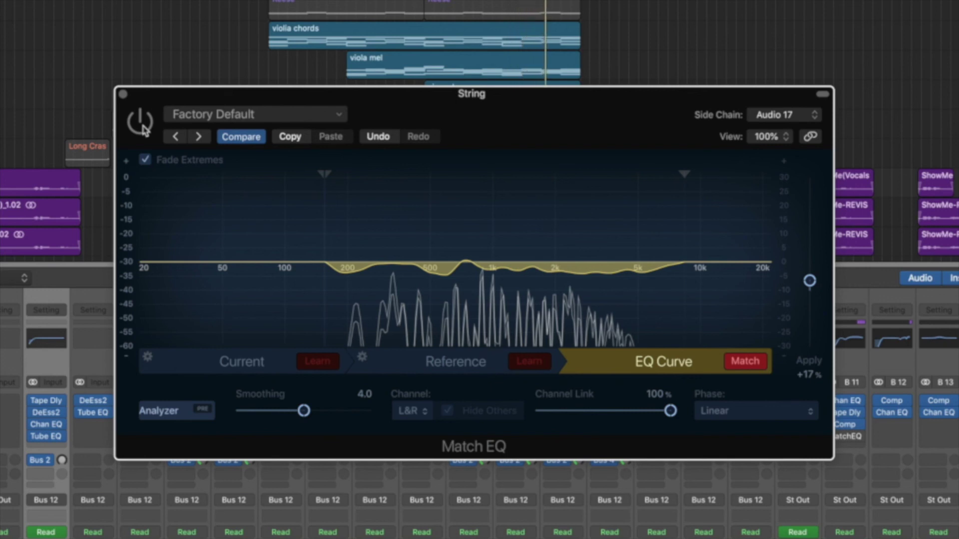
{"action": "left_click", "coordinate": [143, 128]}
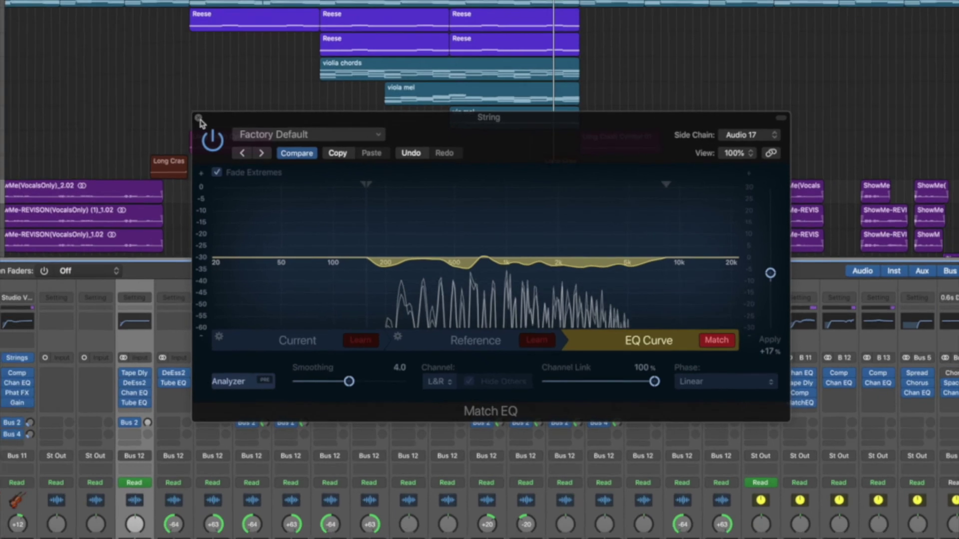
{"action": "left_click", "coordinate": [198, 119]}
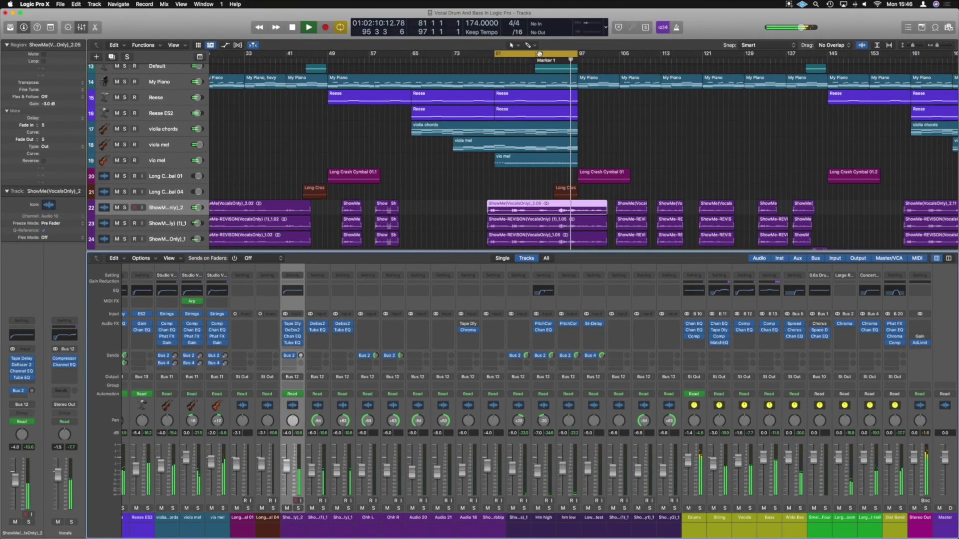
Switch off the cycle range, stop playback and deselect the vocal region, with more of the arrangement in view.
{"action": "left_click", "coordinate": [540, 53]}
{"action": "key", "text": "space"}
{"action": "scroll", "coordinate": [459, 208], "scroll_direction": "down", "scroll_amount": 4}
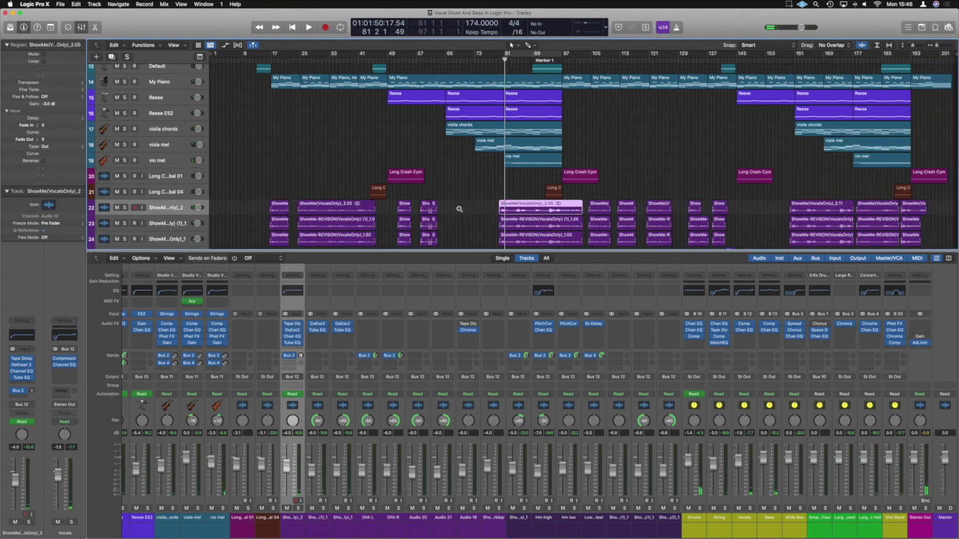
{"action": "scroll", "coordinate": [458, 208], "scroll_direction": "down", "scroll_amount": 3}
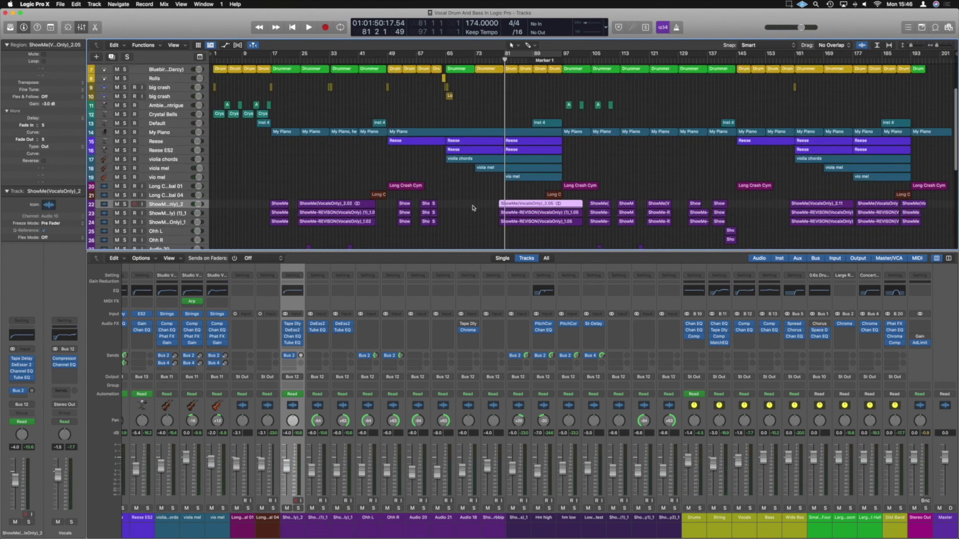
{"action": "left_click", "coordinate": [473, 208]}
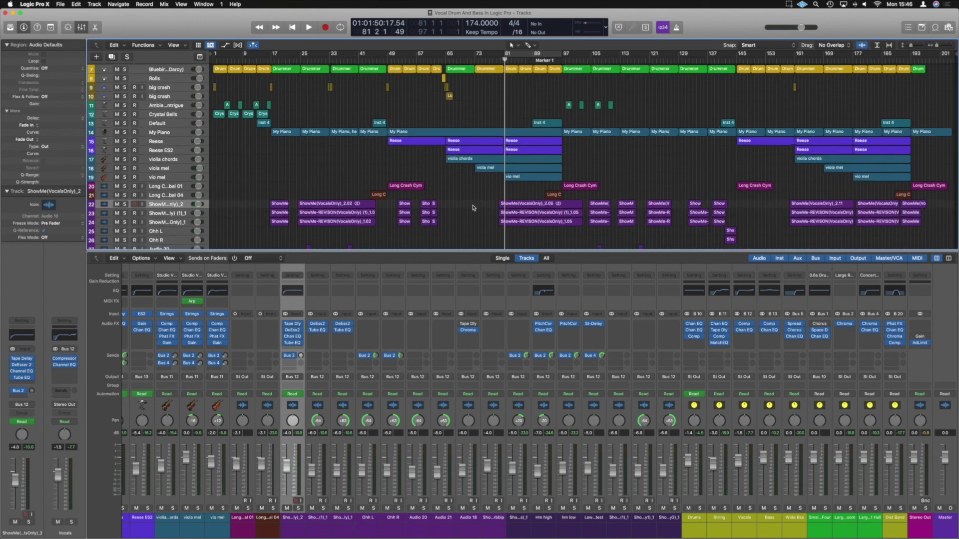